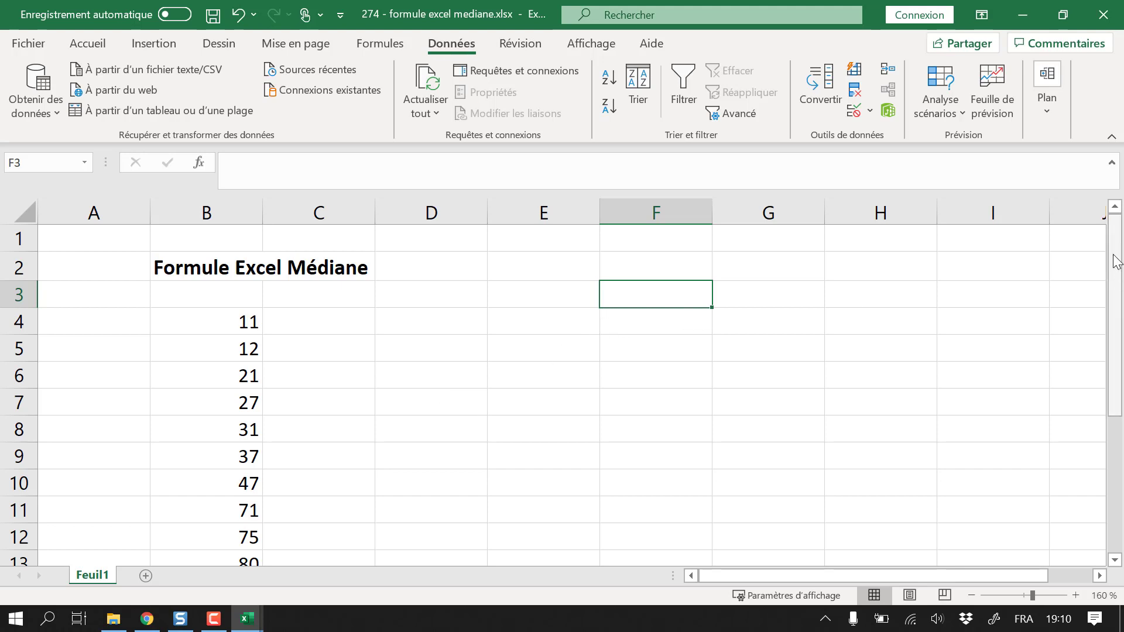
Enter the heading "Mediane" in cell D5 beside the list of numbers
drag(1115, 262, 1115, 281)
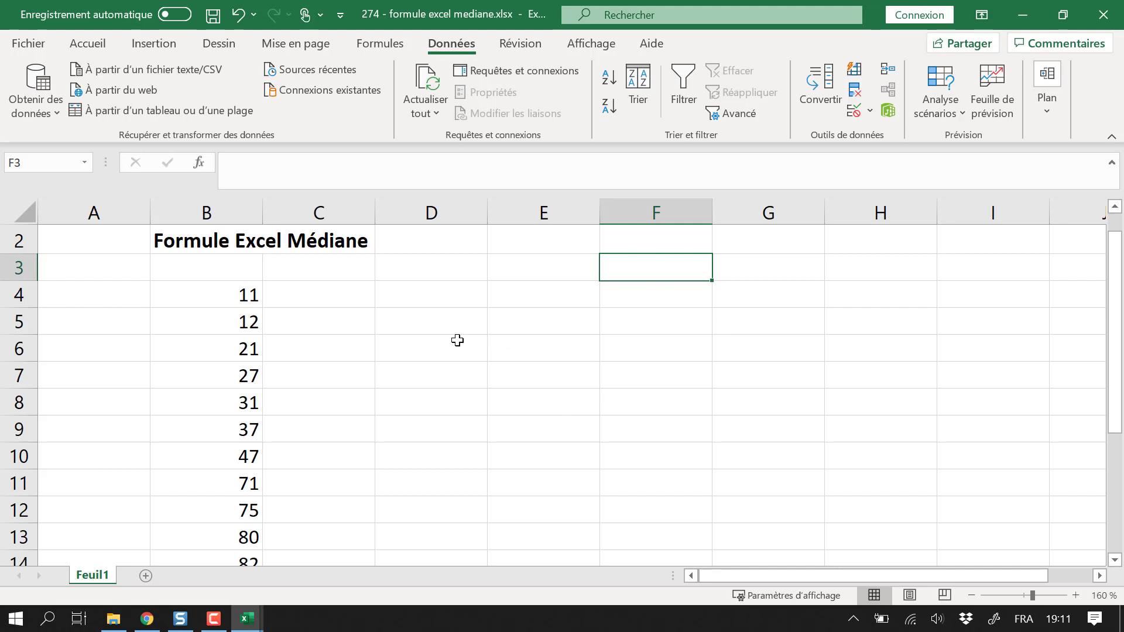
click(408, 314)
scroll(377, 413, down, 1)
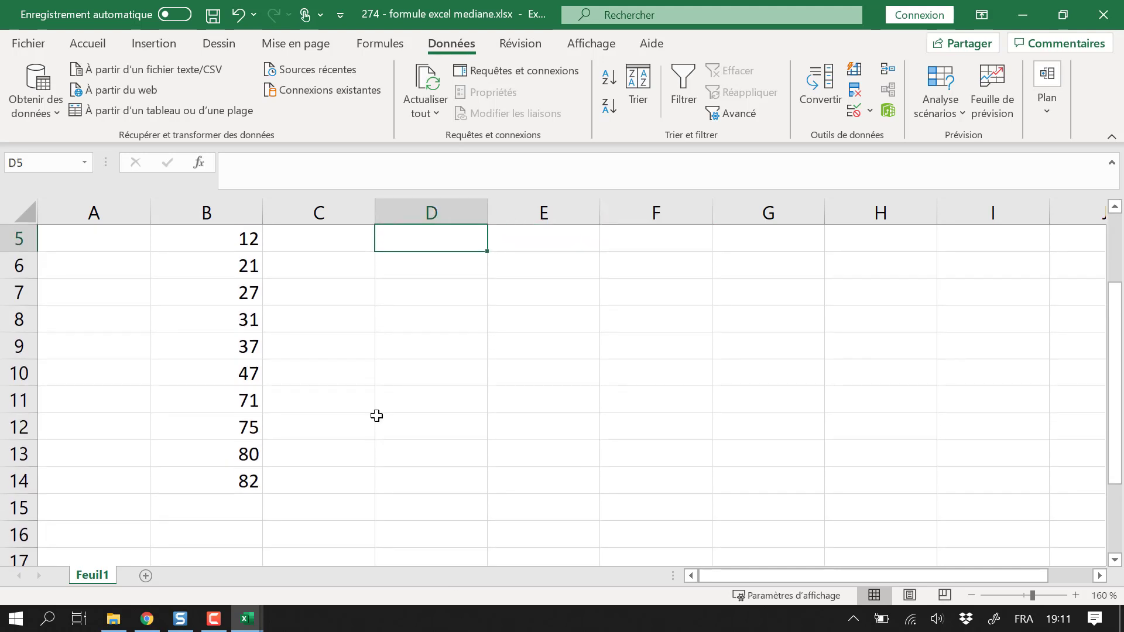
scroll(376, 413, up, 1)
drag(1113, 326, 1114, 335)
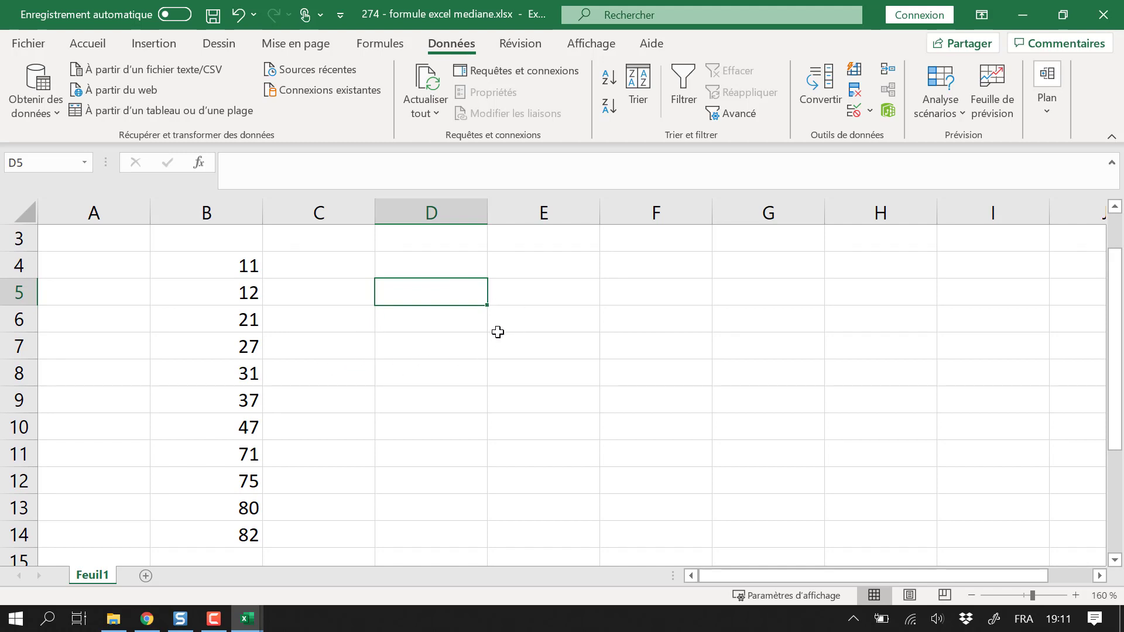
text(=)
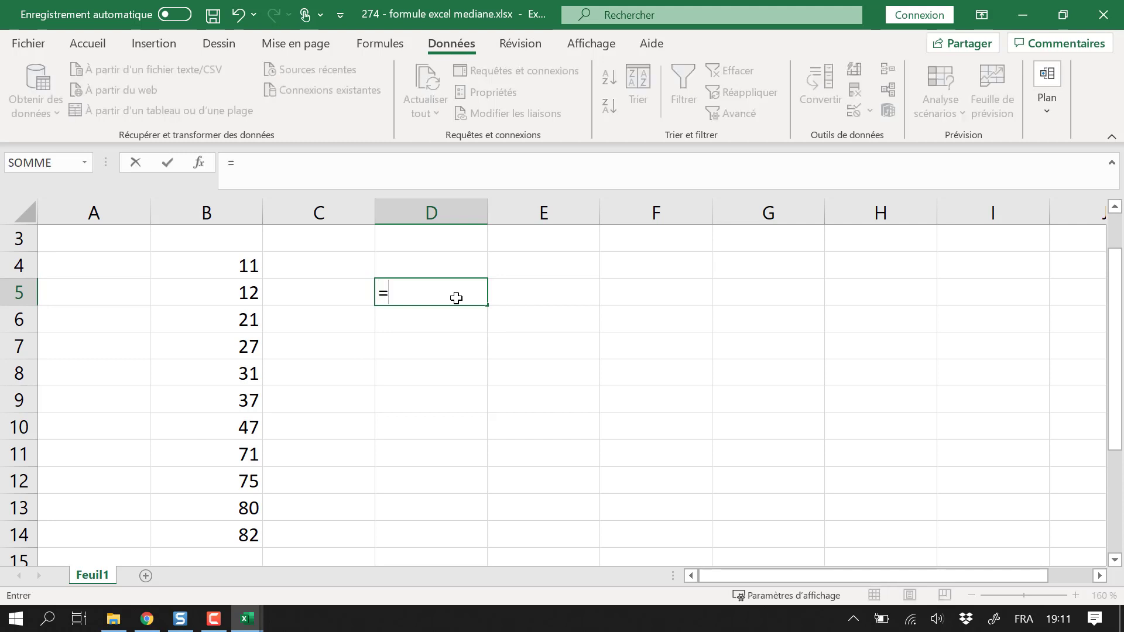
key(BackSpace)
text(Mediane)
key(Return)
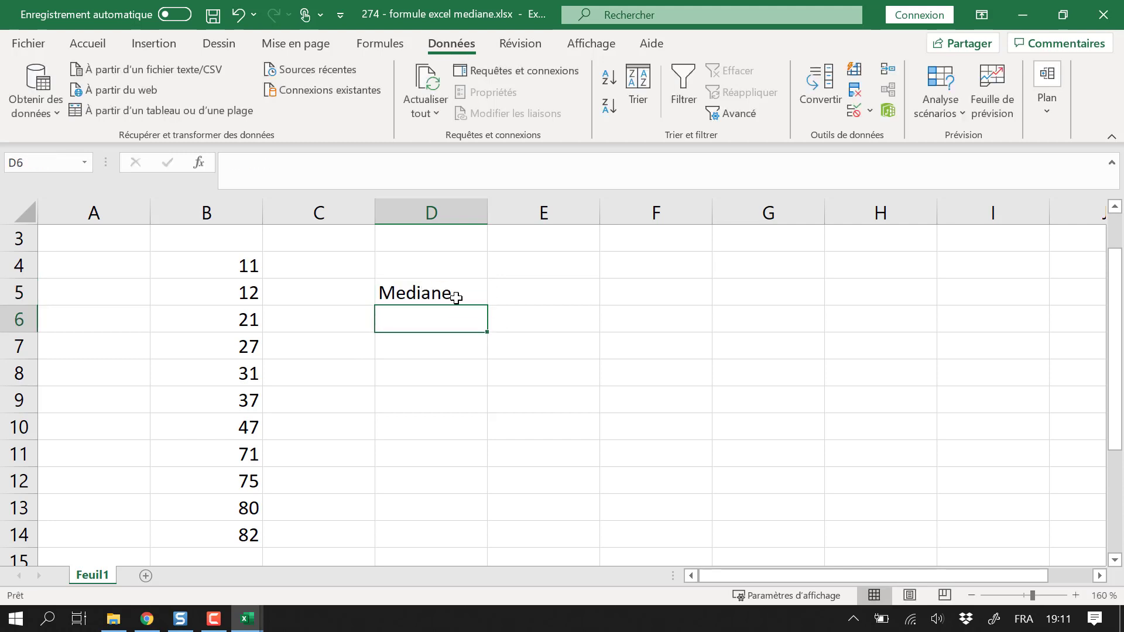
Calculate the median of B4:B14 in cell D6 with the MEDIANE function
text(=mediane)
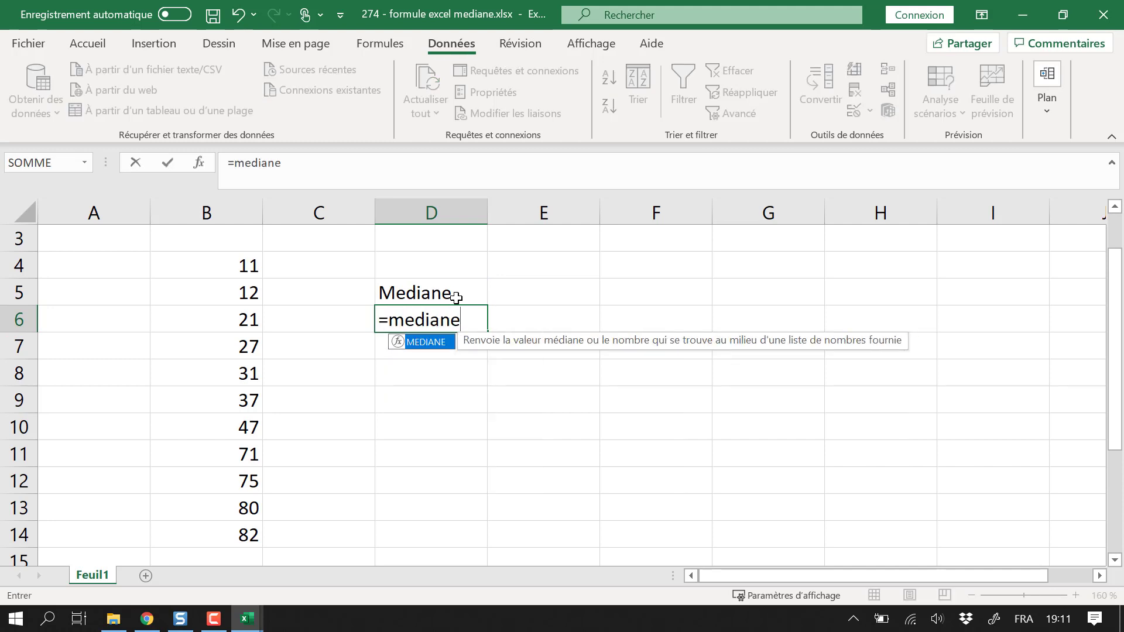
text(()
click(247, 264)
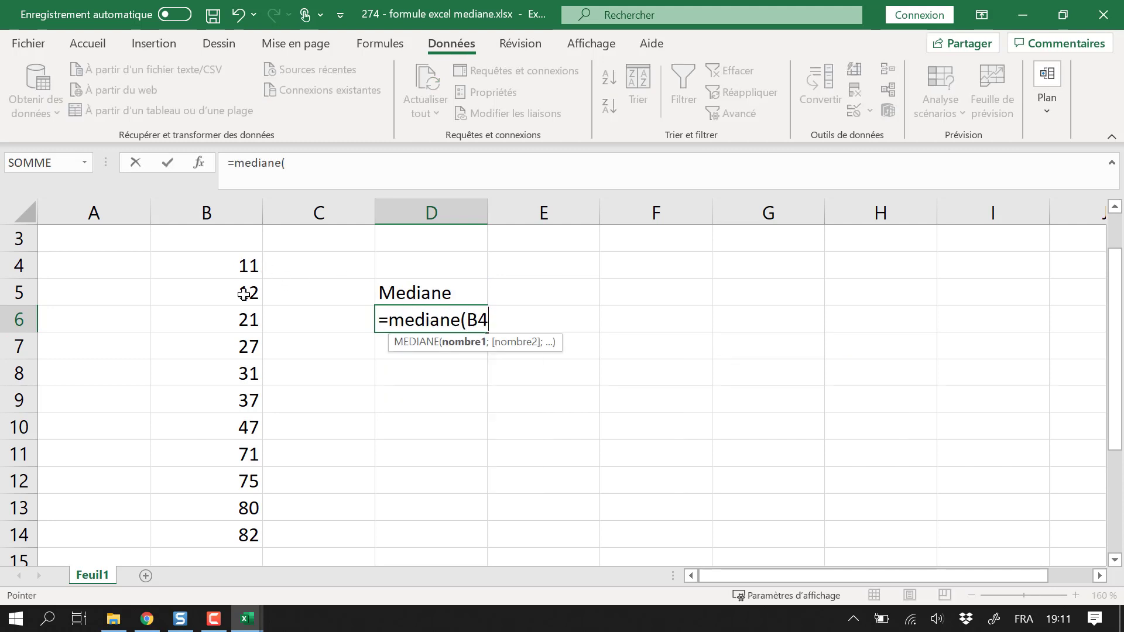
drag(244, 294, 239, 532)
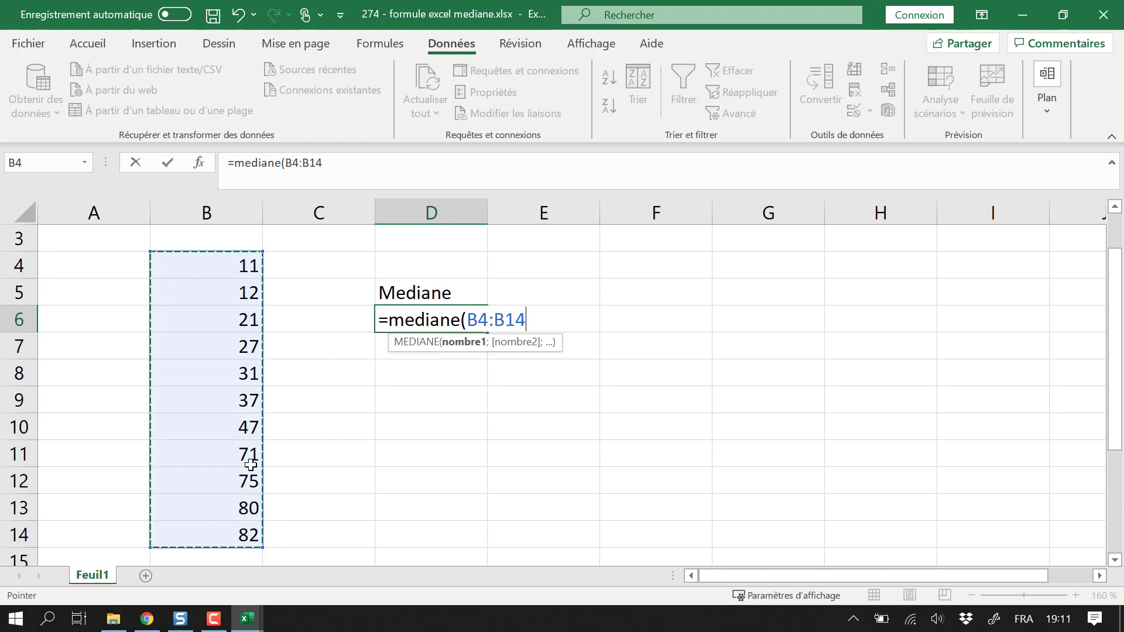
key(Return)
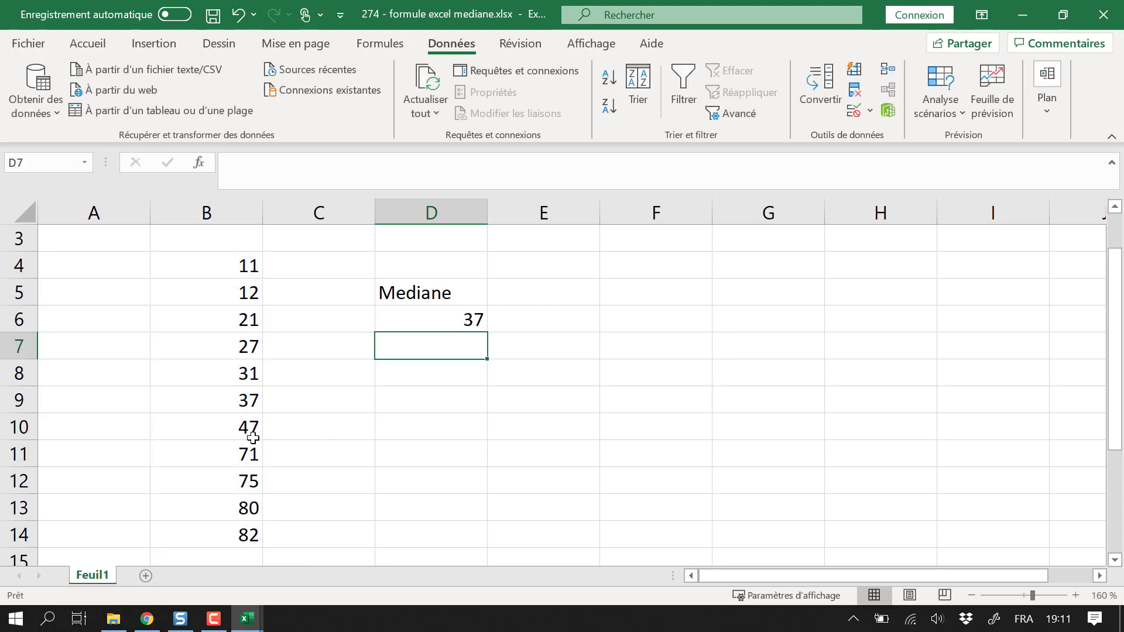
Examine the values on either side of the median, B10:B14 and B4:B8, along with the result in D5:D6
drag(253, 438, 248, 531)
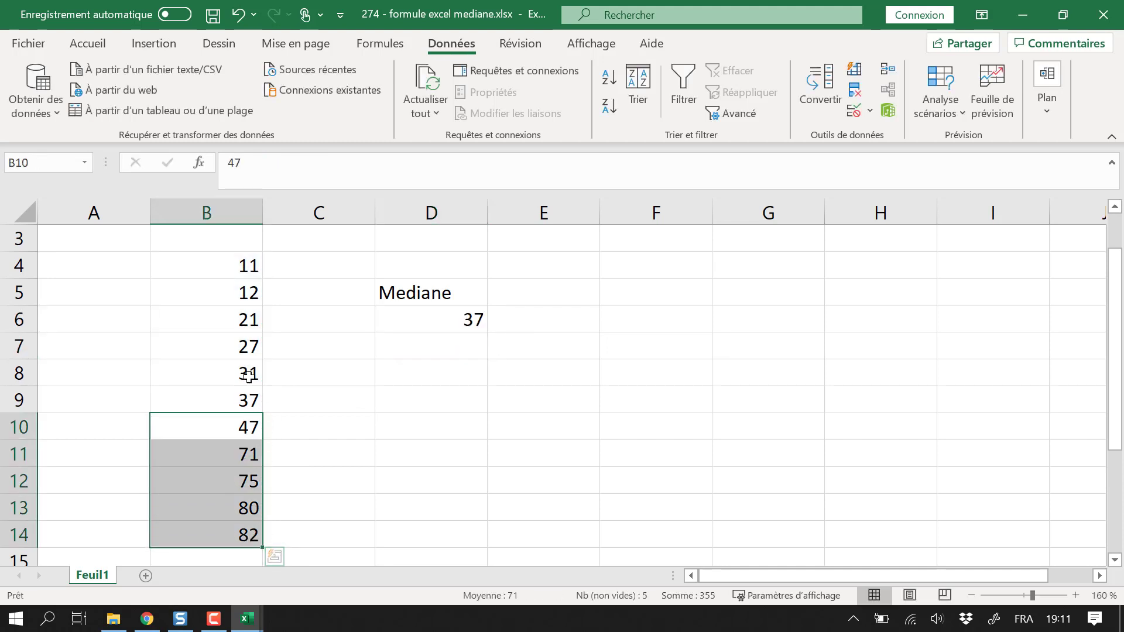
drag(248, 376, 244, 265)
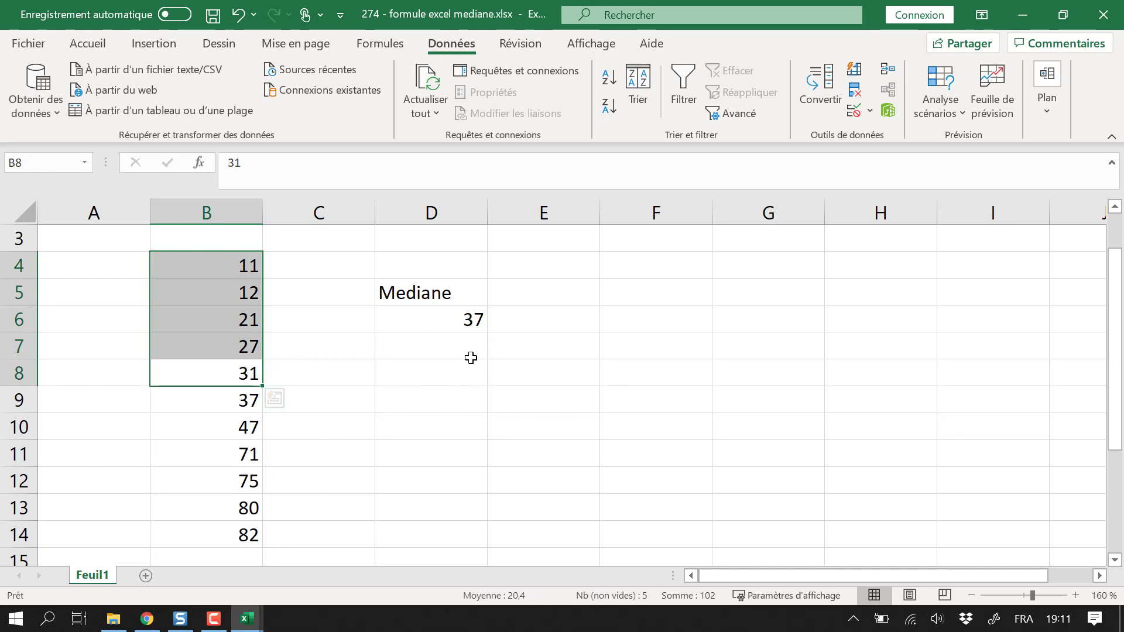
drag(449, 288, 482, 309)
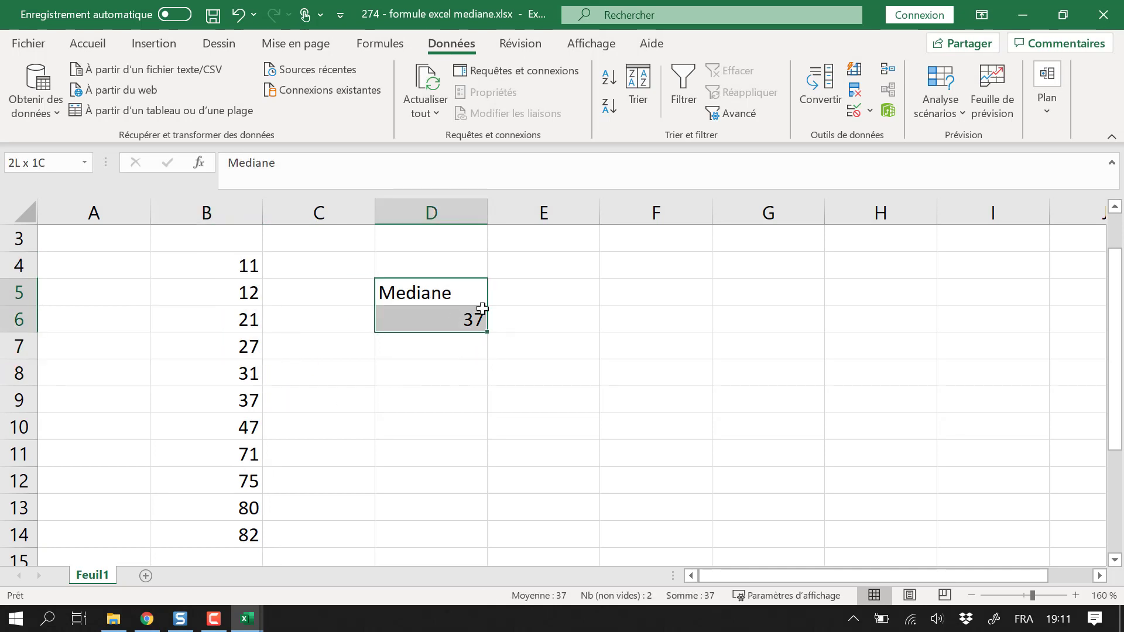
Enter the heading "Moyenne" in cell E5 next to the median heading
click(576, 300)
text(Moyenne)
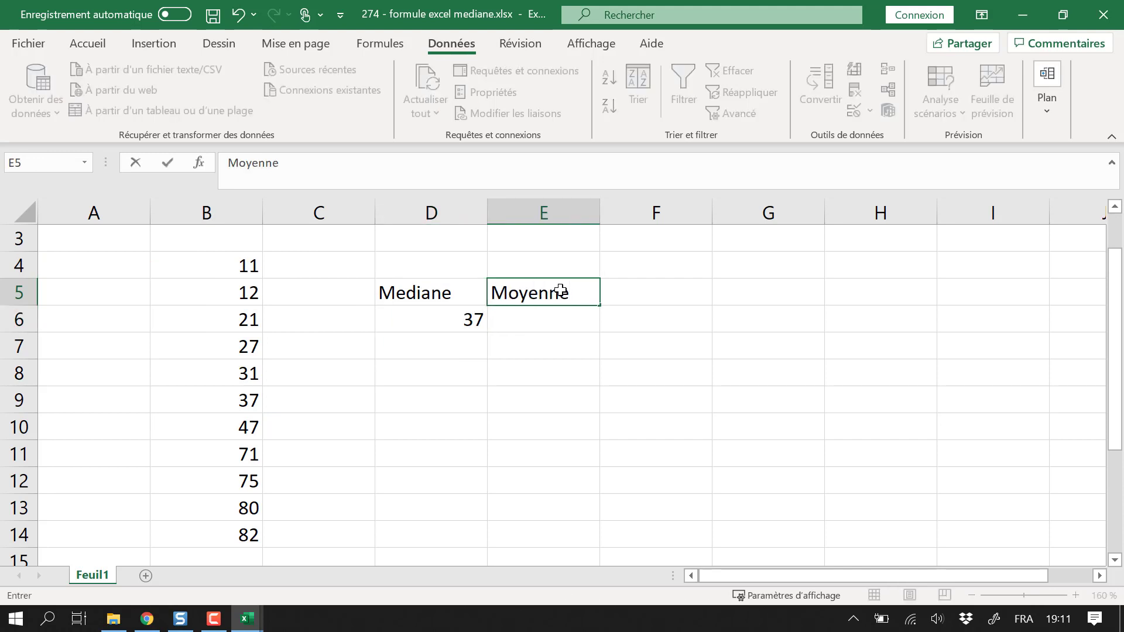
key(Return)
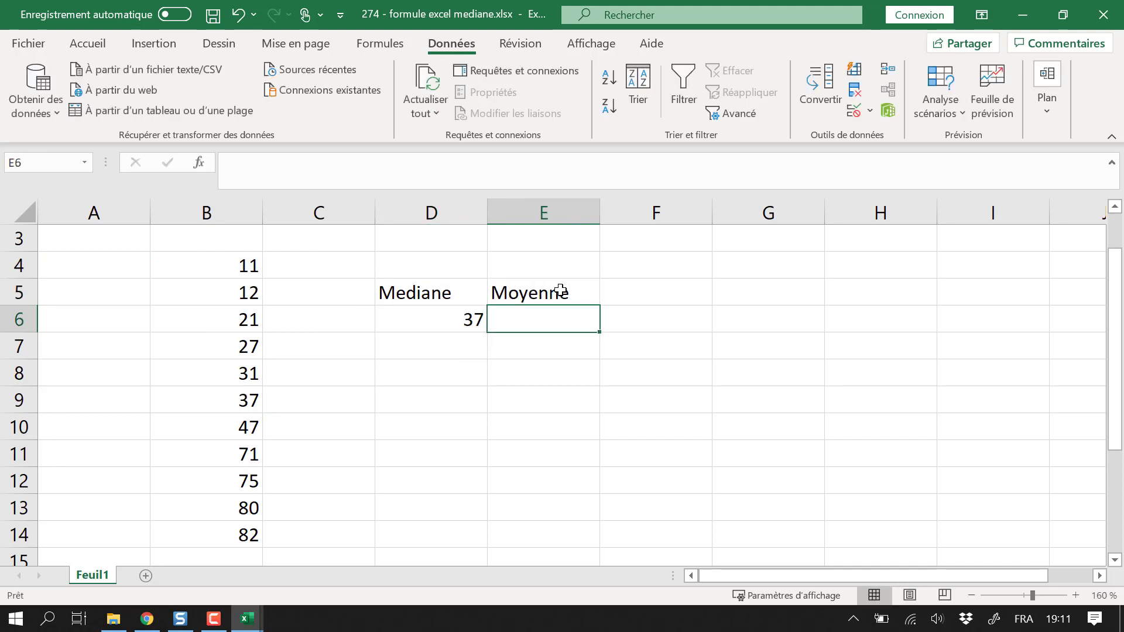
Calculate the average of B4:B14 in cell E6 with the MOYENNE function
text(=moyenn)
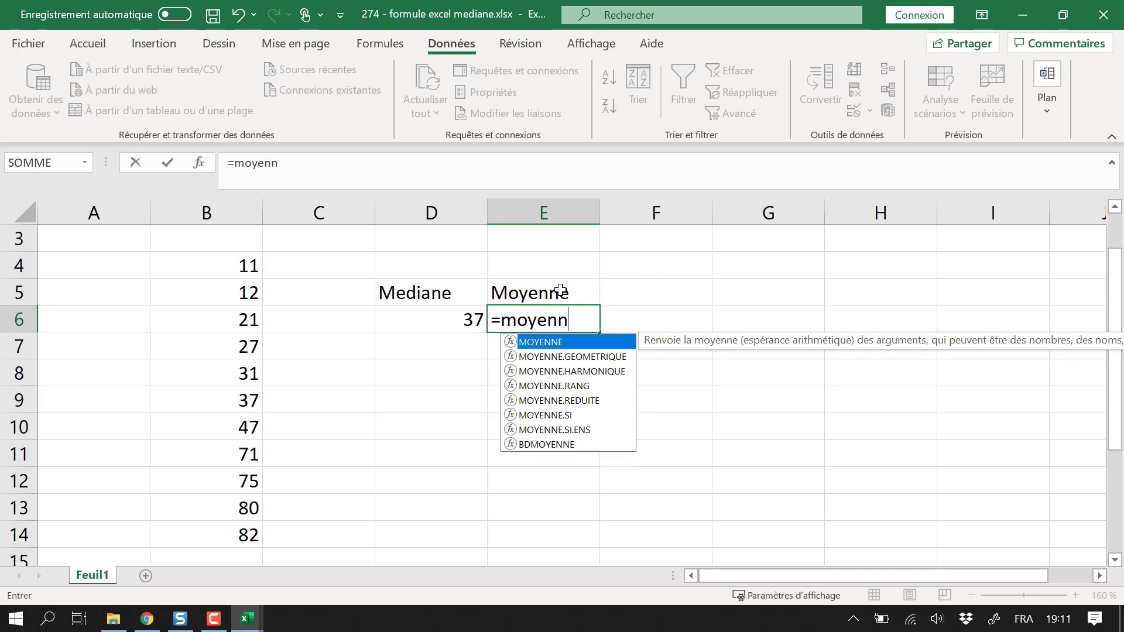
text(e()
drag(241, 257, 221, 534)
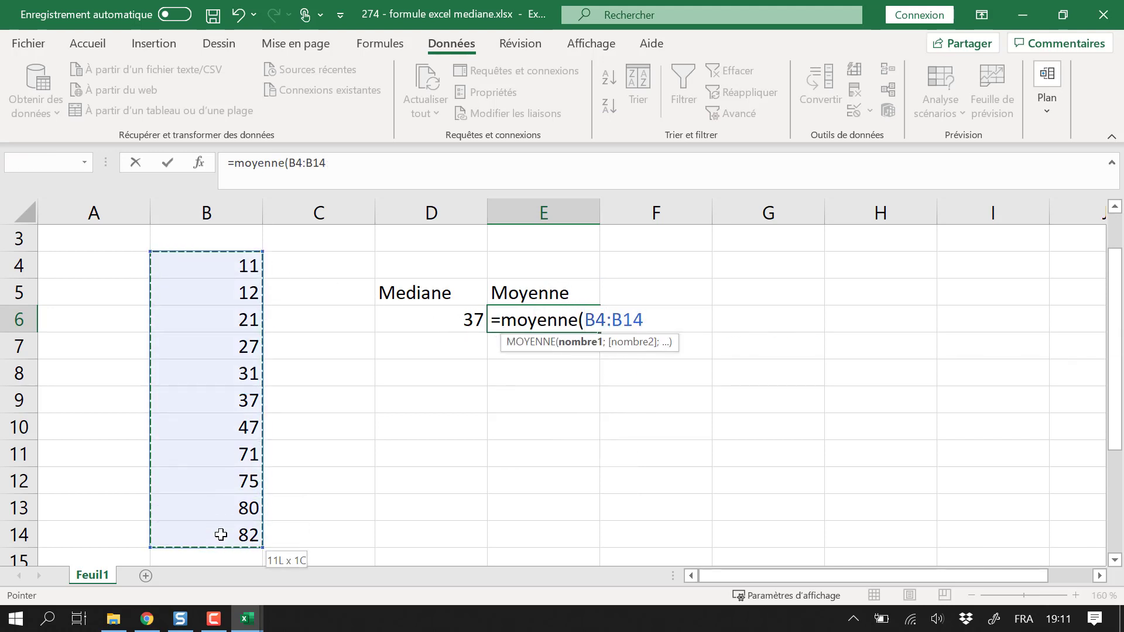
text())
key(Return)
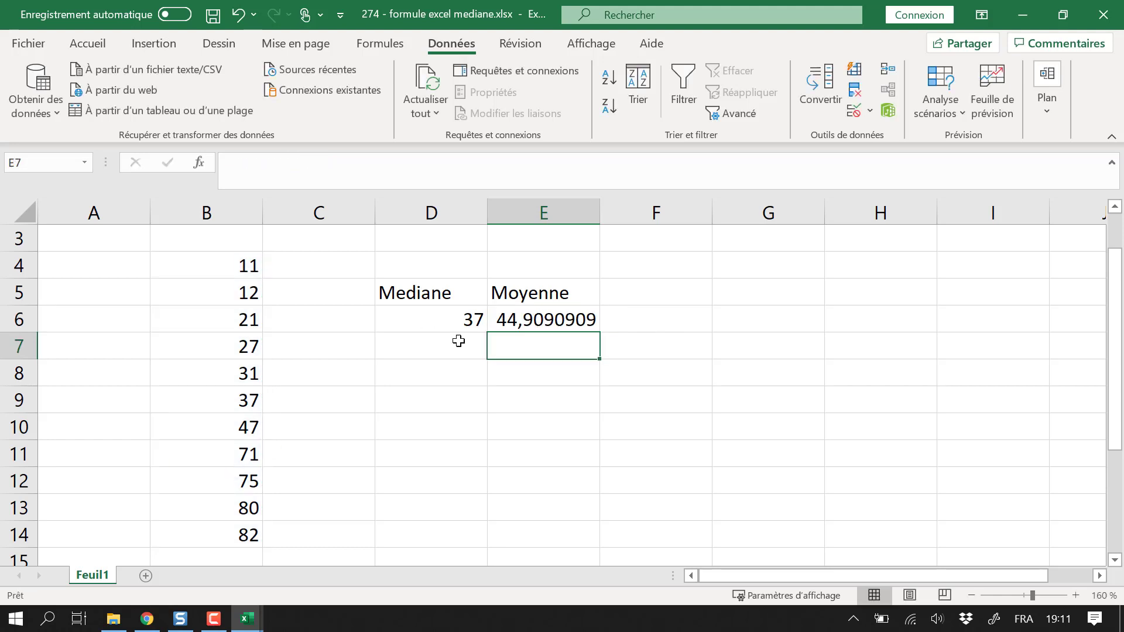
Replace the last two values of the list, in B13 and B14, with 10000 each
click(536, 310)
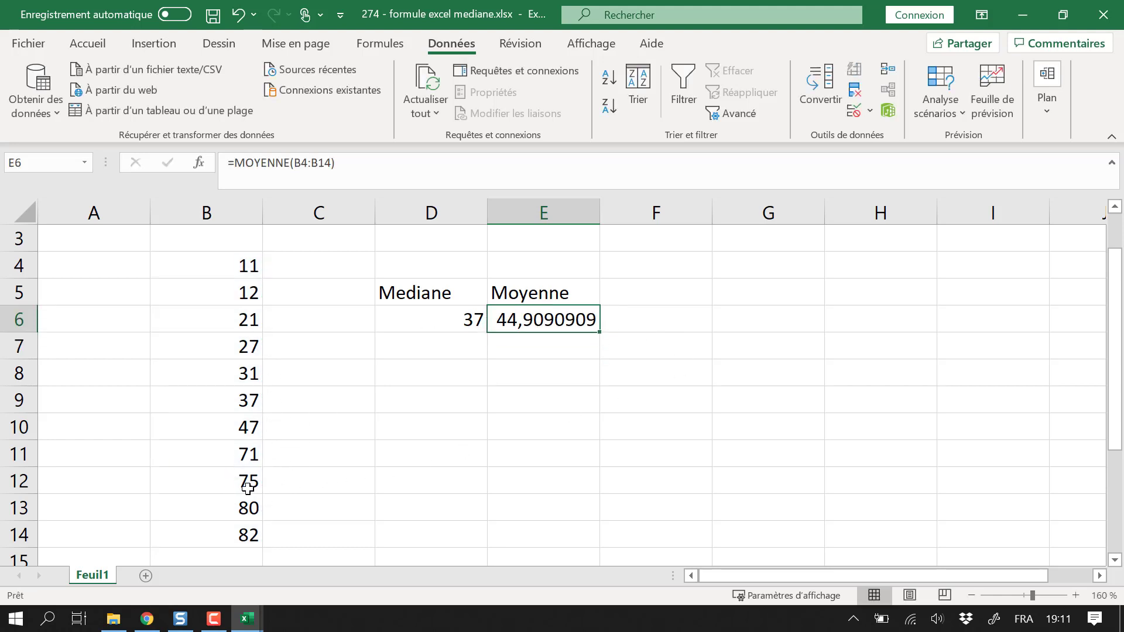
click(246, 508)
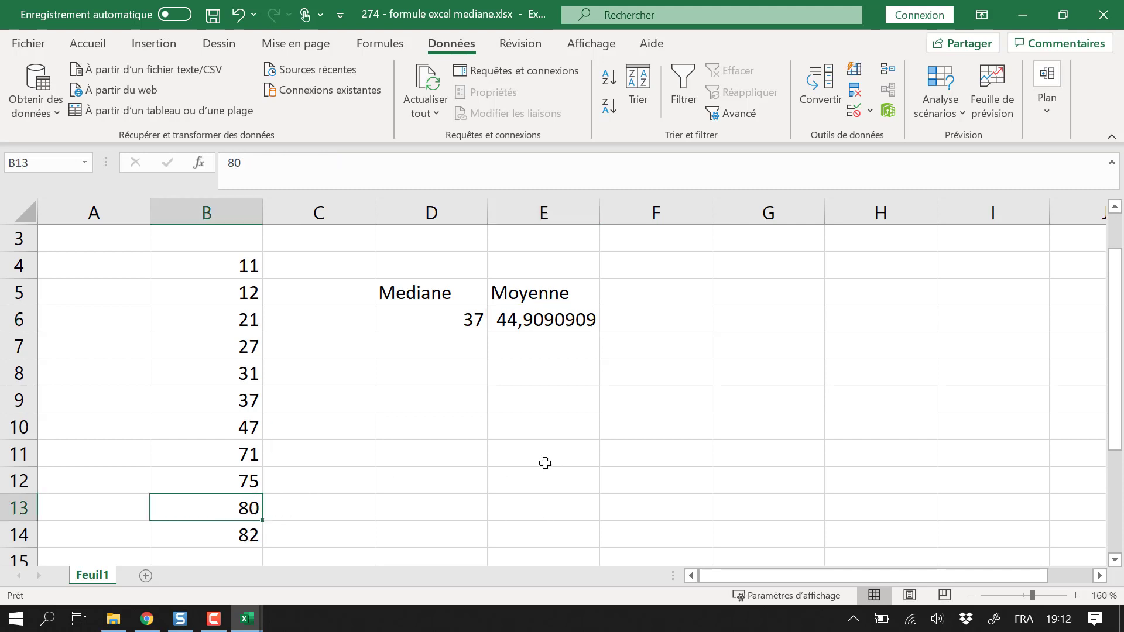
text(10000)
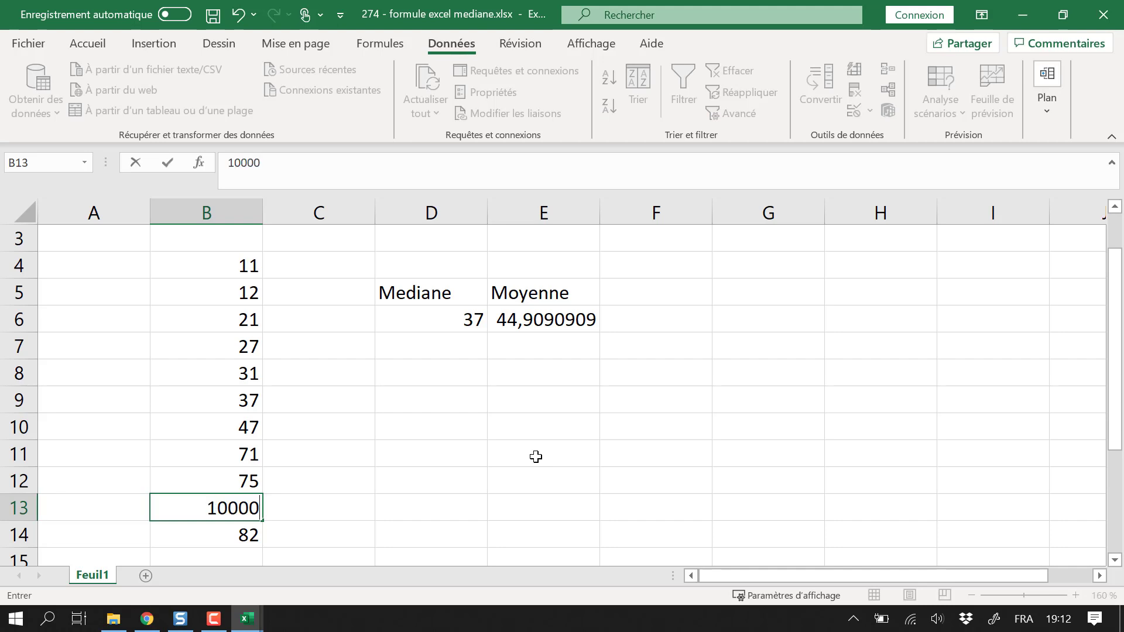
key(Return)
text(10000)
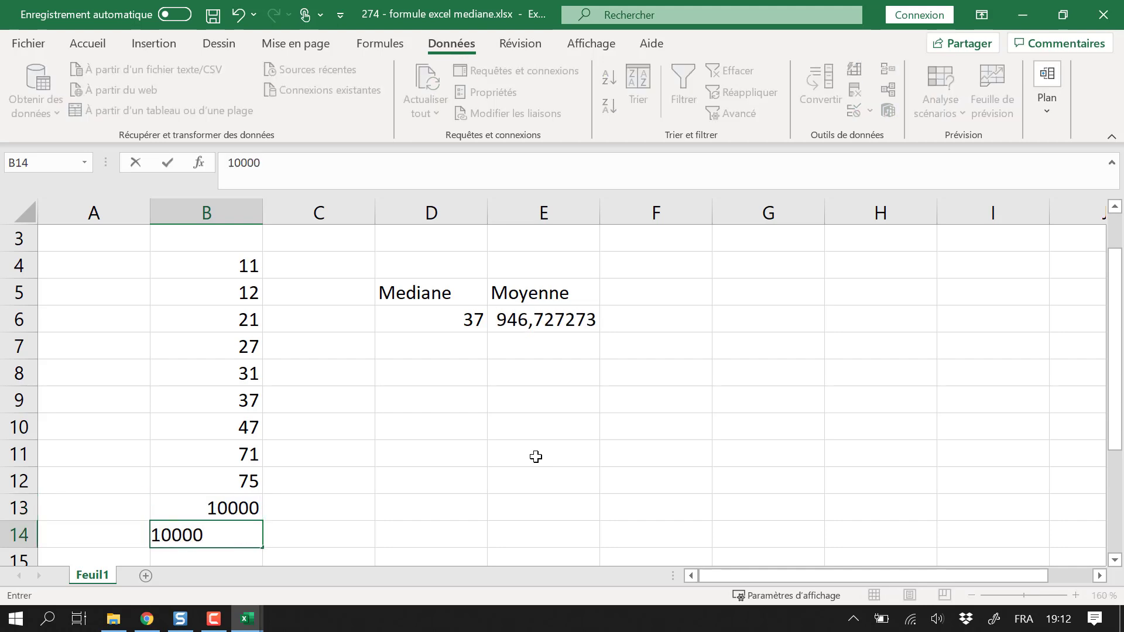
key(Return)
Compare the changed values in B13:B14 with the median in D6, and review the values on either side of B9
scroll(536, 456, up, 1)
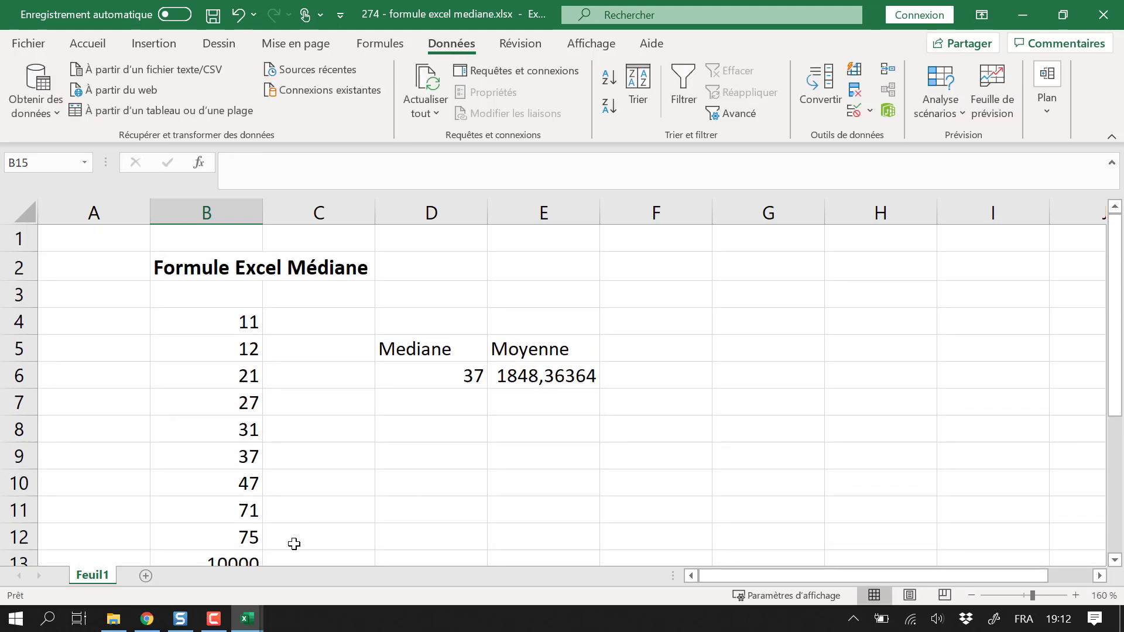
scroll(294, 543, down, 1)
drag(249, 483, 251, 508)
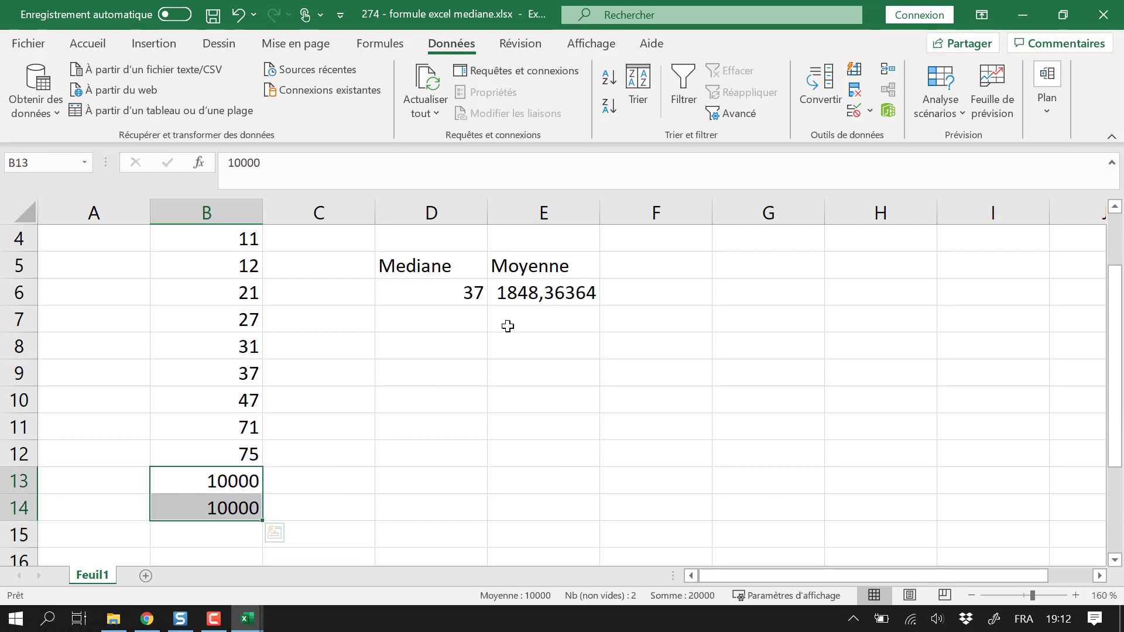
click(475, 296)
click(246, 369)
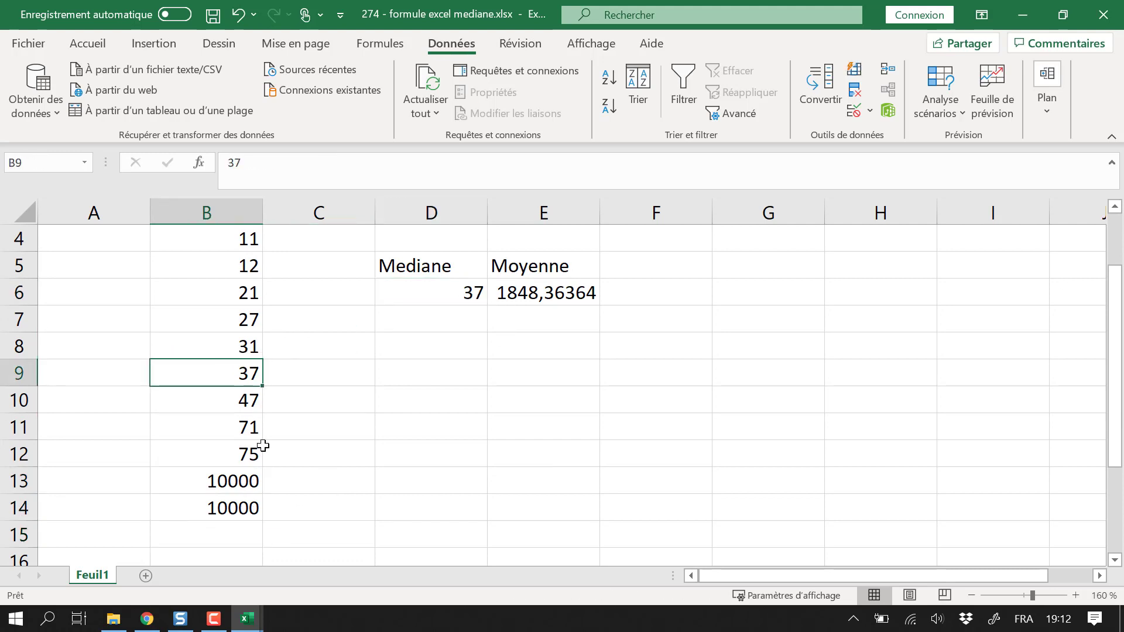
drag(251, 403, 250, 499)
scroll(298, 402, up, 1)
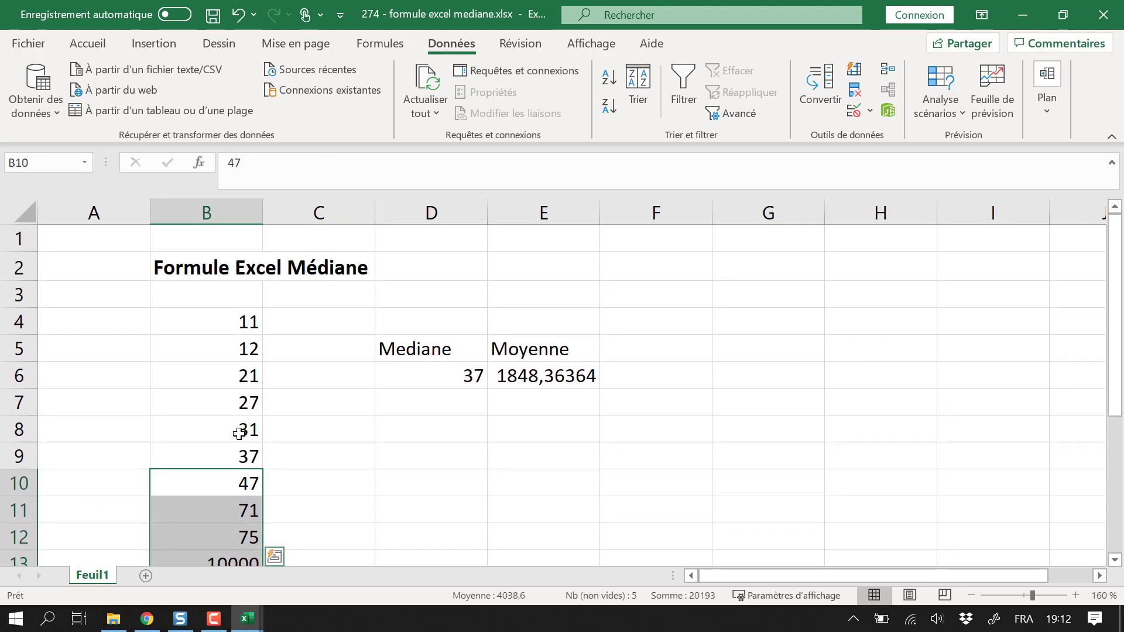
drag(241, 431, 240, 322)
click(630, 462)
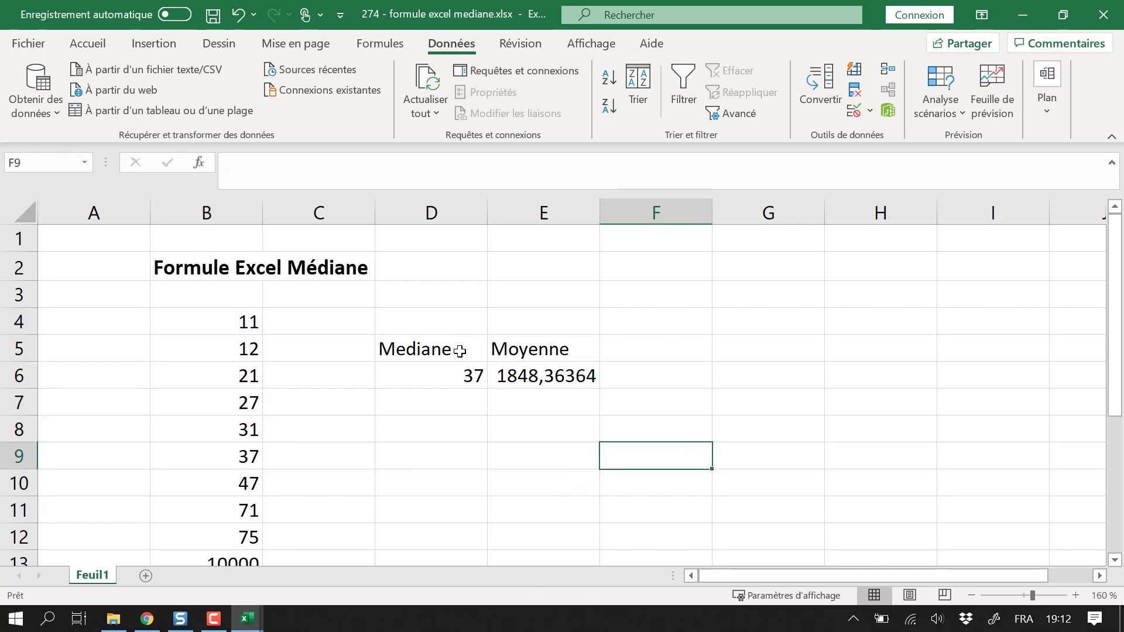
Center the median and average headings and results in D5:E6 horizontally
drag(454, 351, 532, 384)
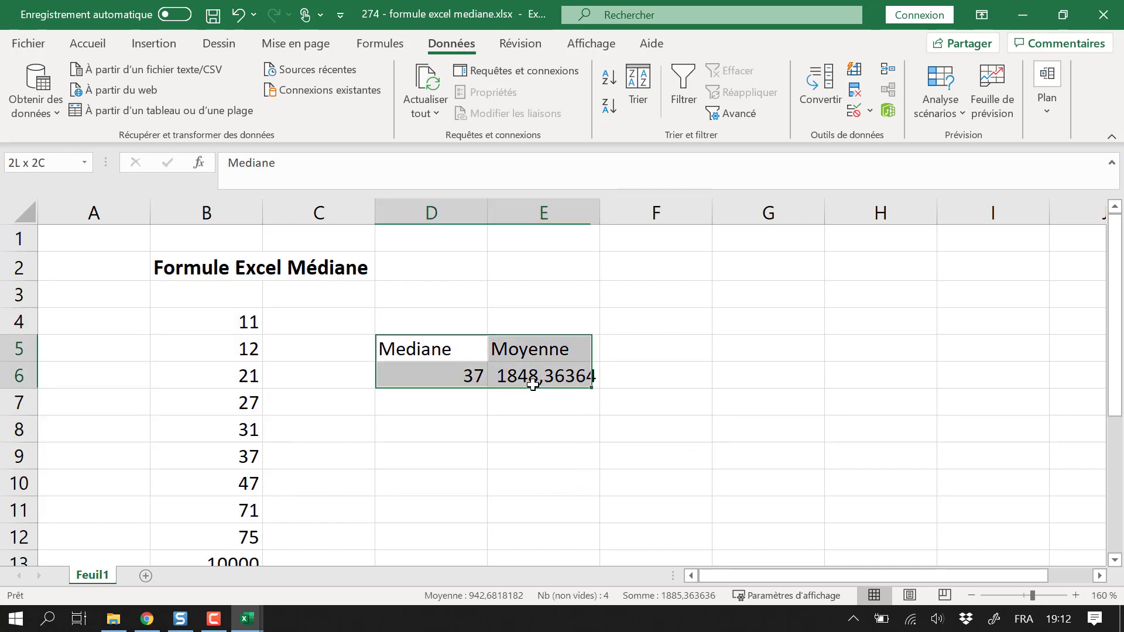
click(87, 44)
click(324, 112)
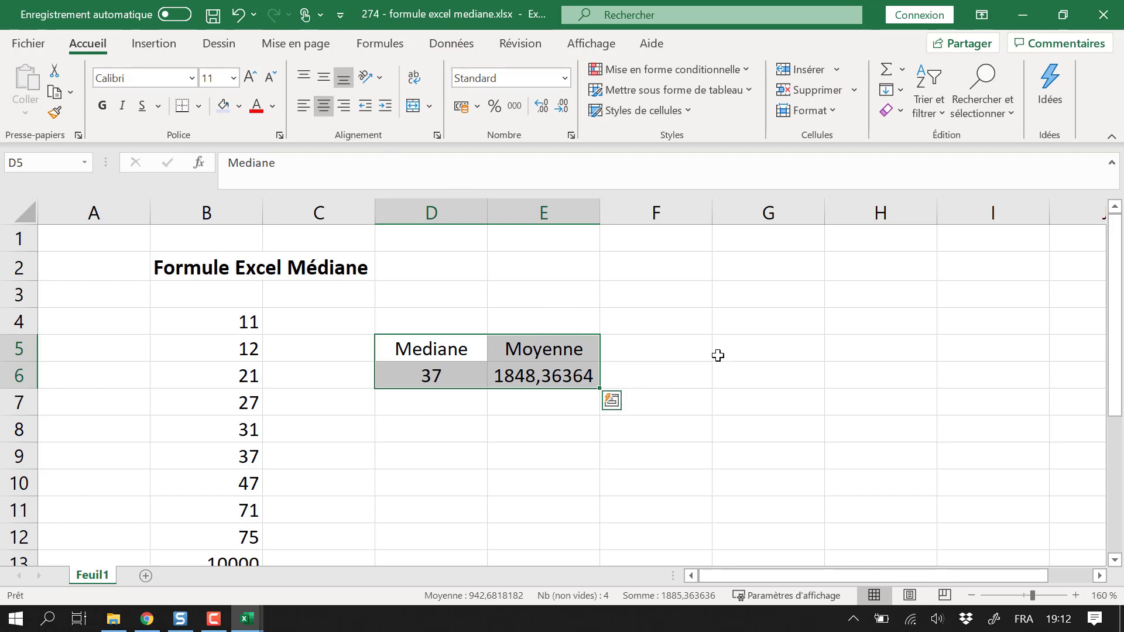
click(775, 364)
click(776, 346)
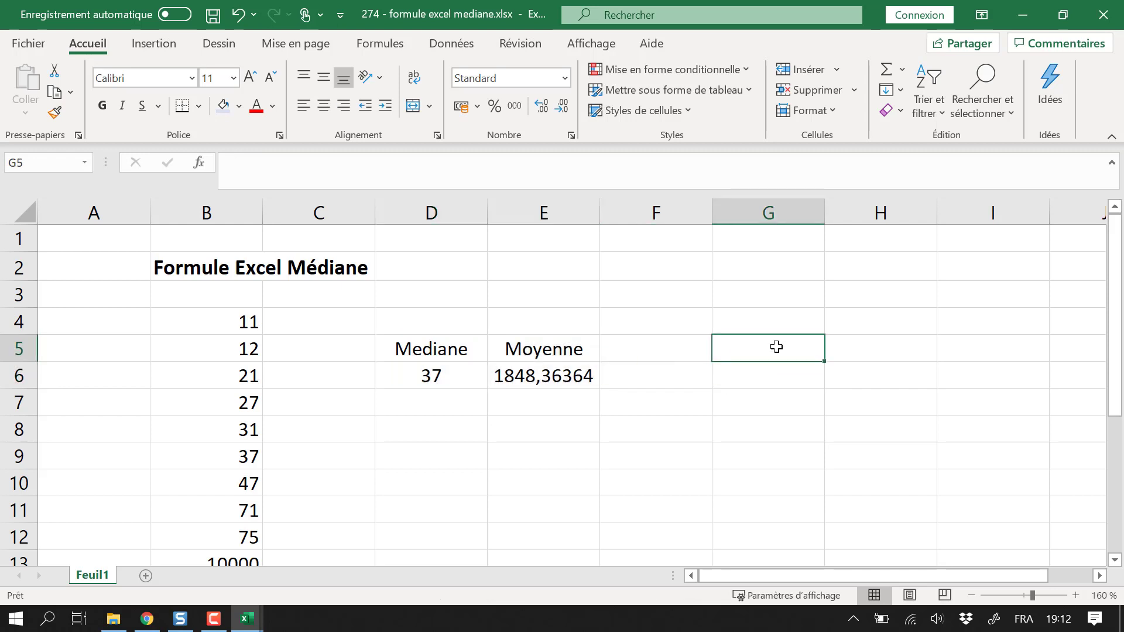
Calculate the minimum of B4:B14 in cell D8 with the QUARTILE.INCLURE function, using 0 as the quartile argument
click(484, 434)
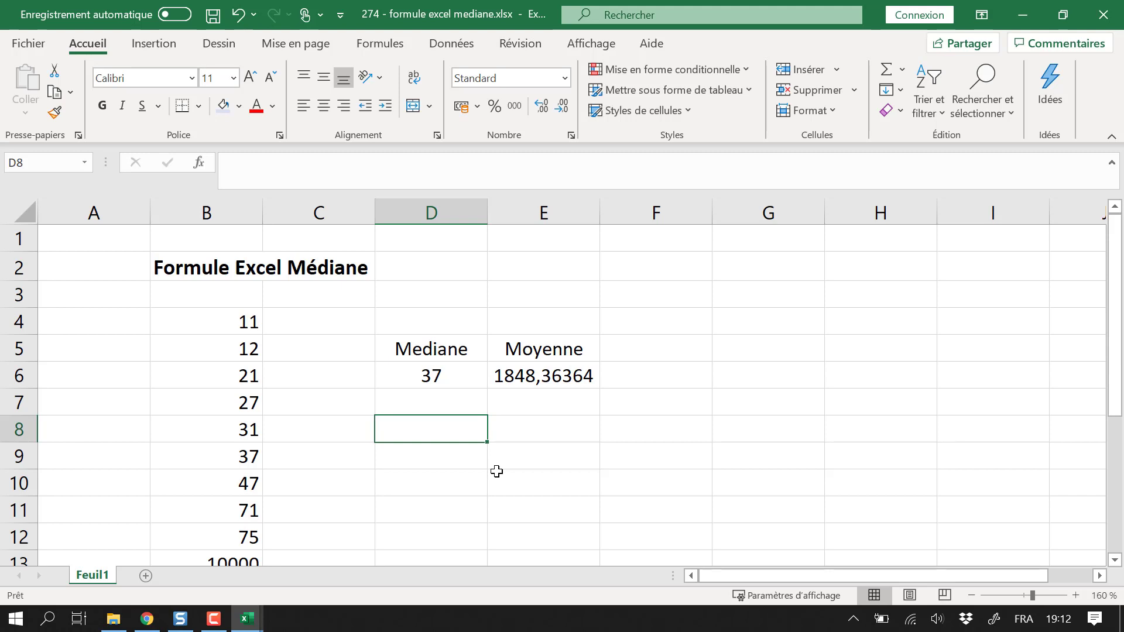
text(=)
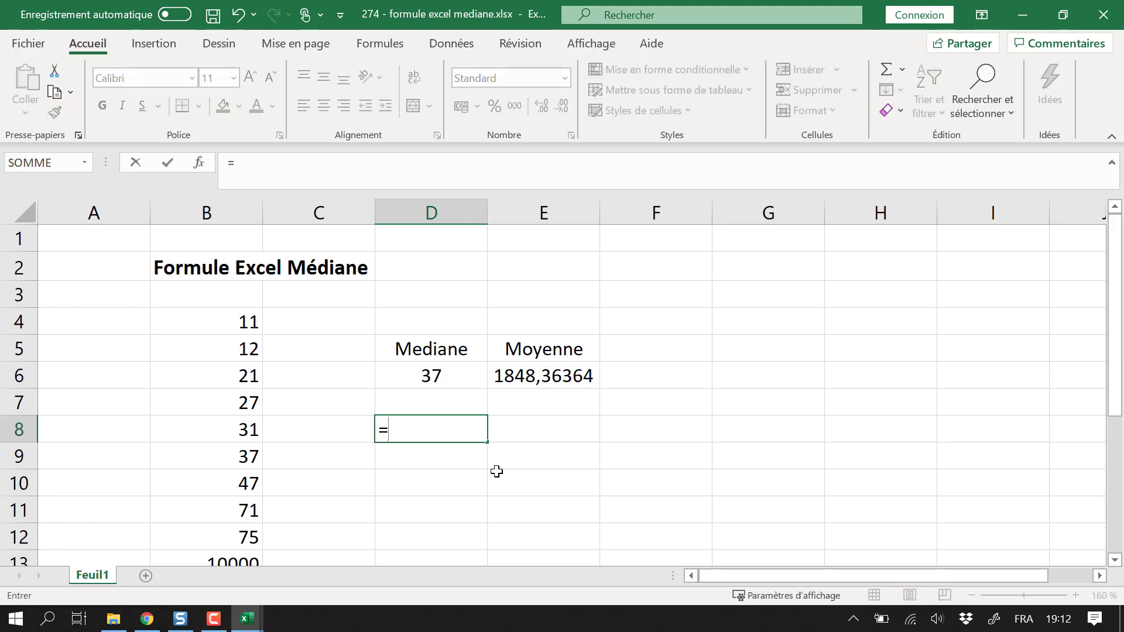
text(quarti)
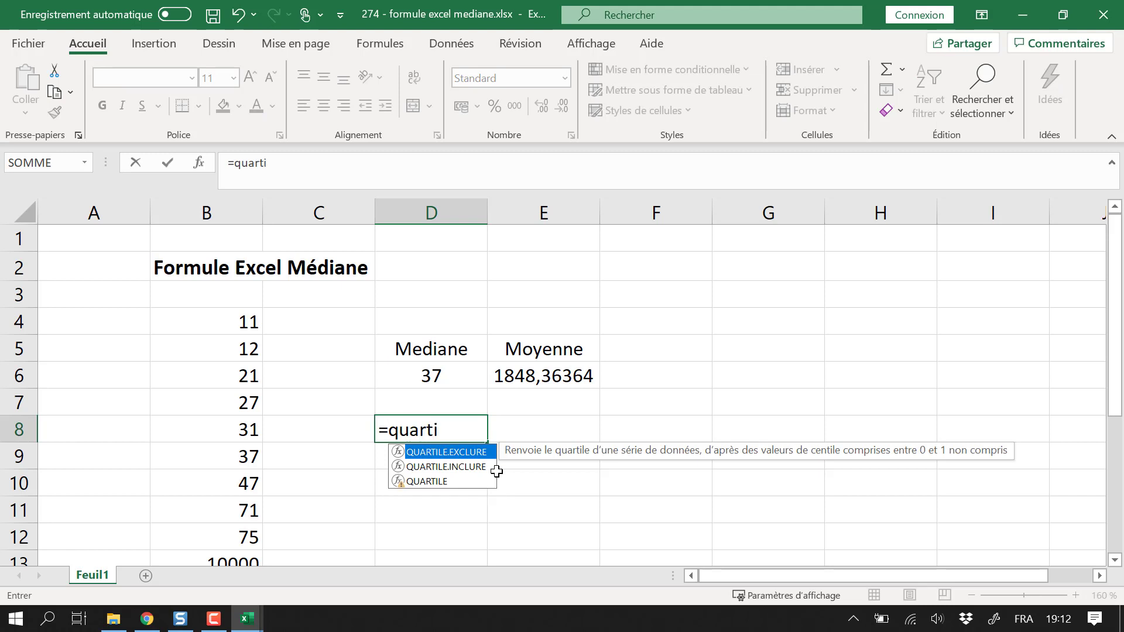
text(le)
key(Down)
key(Down)
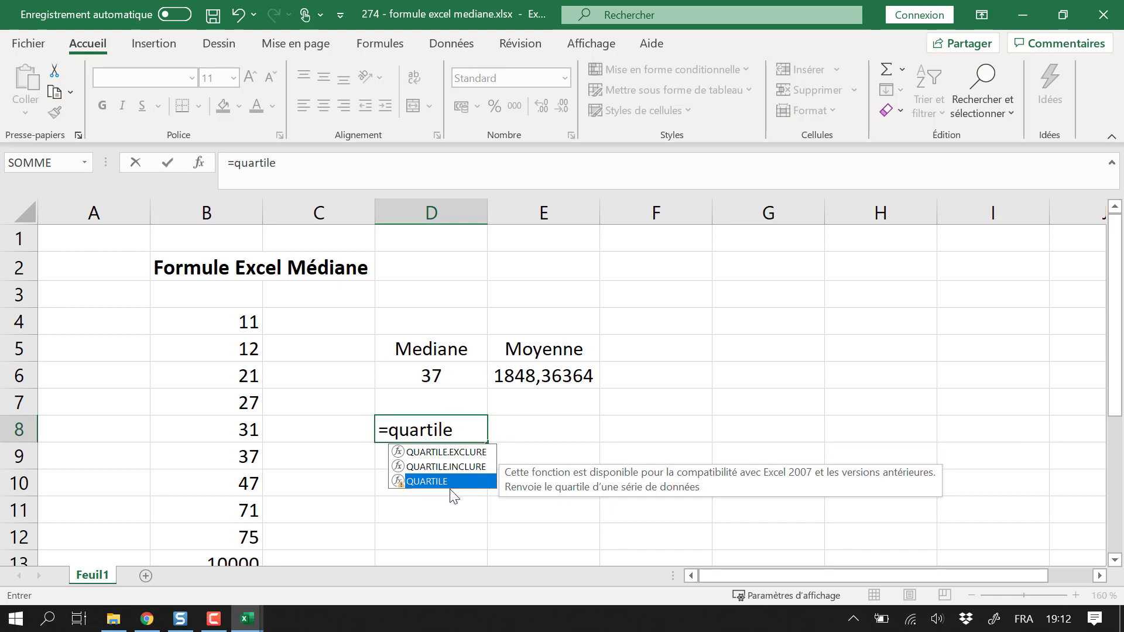
double_click(485, 467)
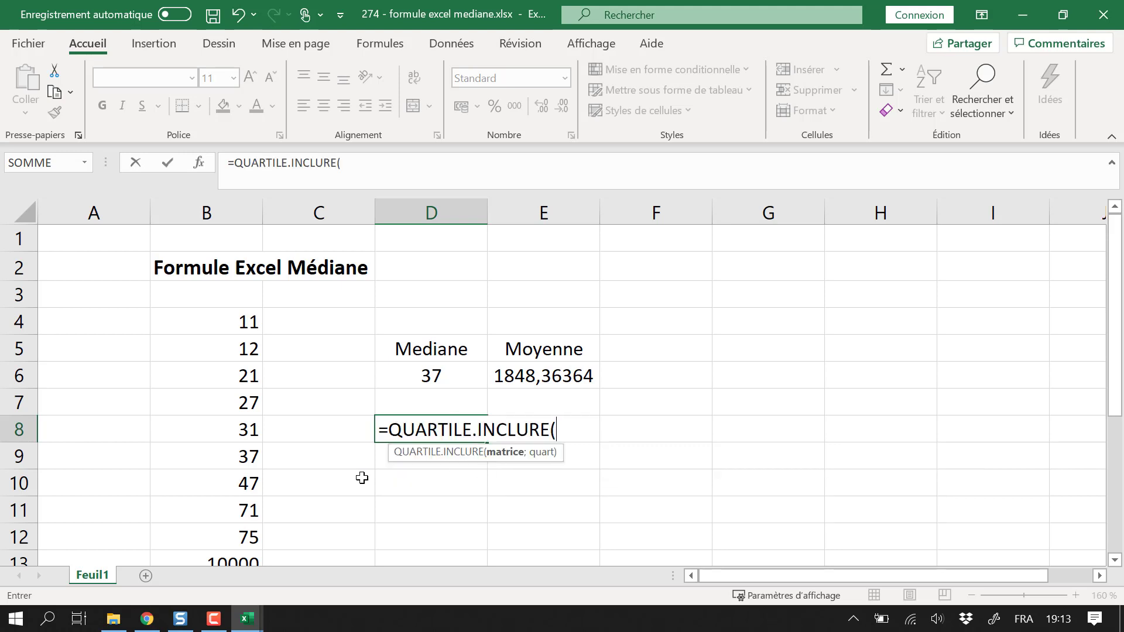
scroll(349, 454, down, 1)
drag(246, 511, 231, 318)
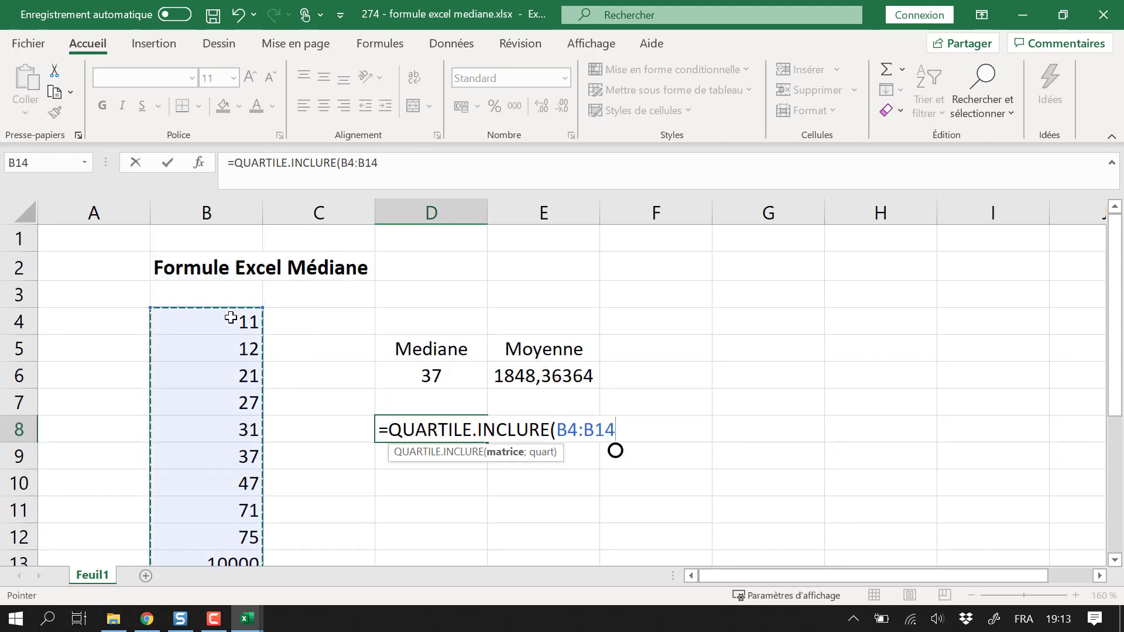
text(;)
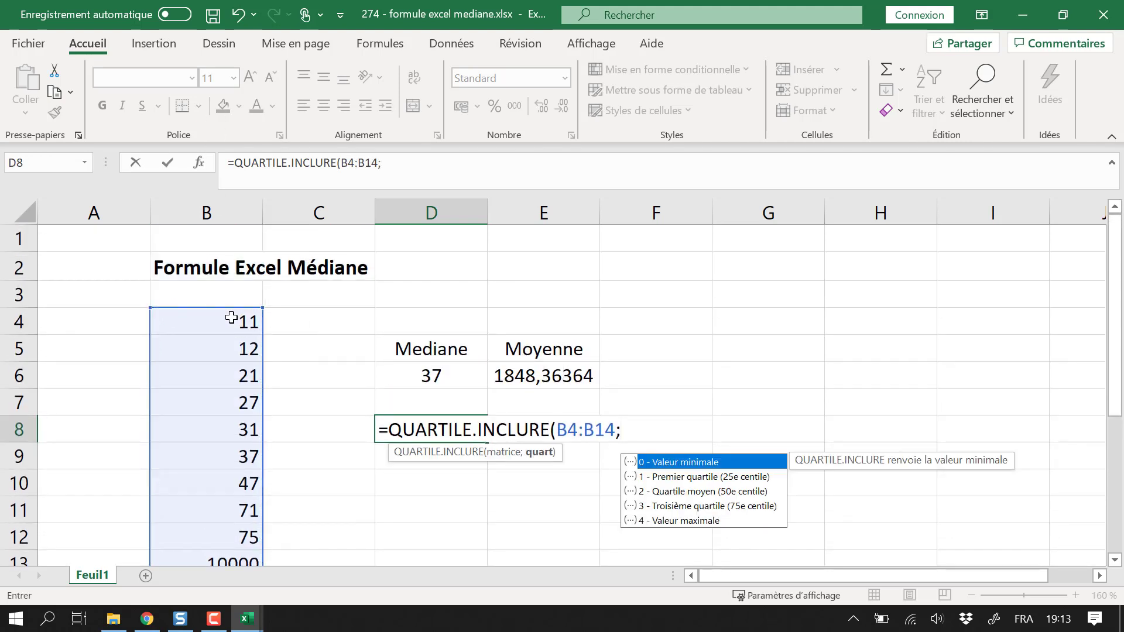
text(0)
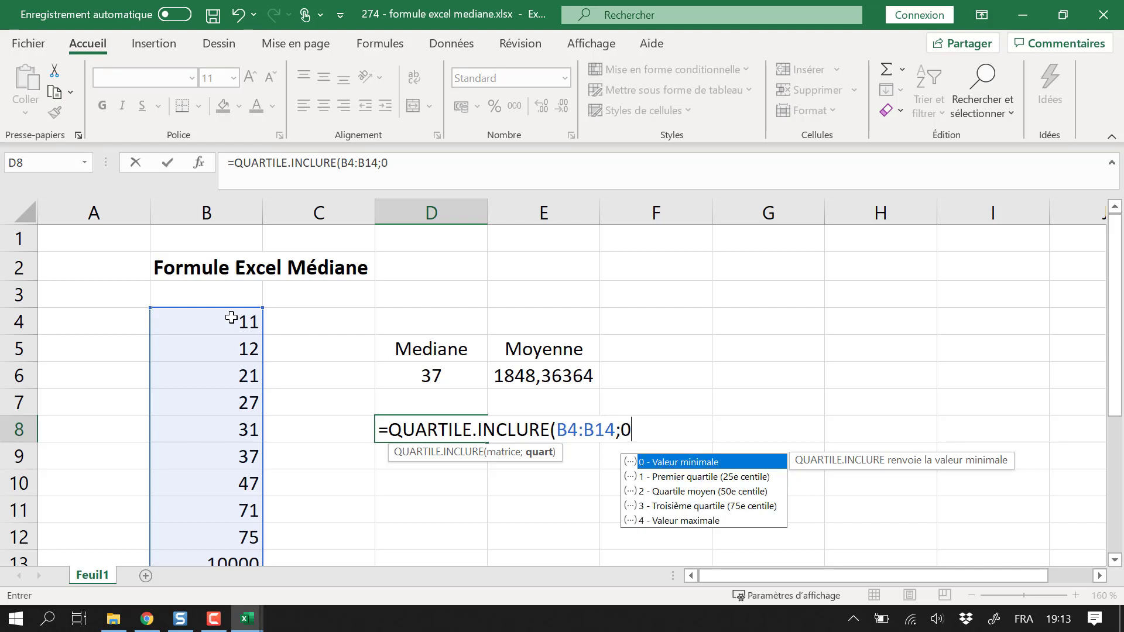
text())
key(Return)
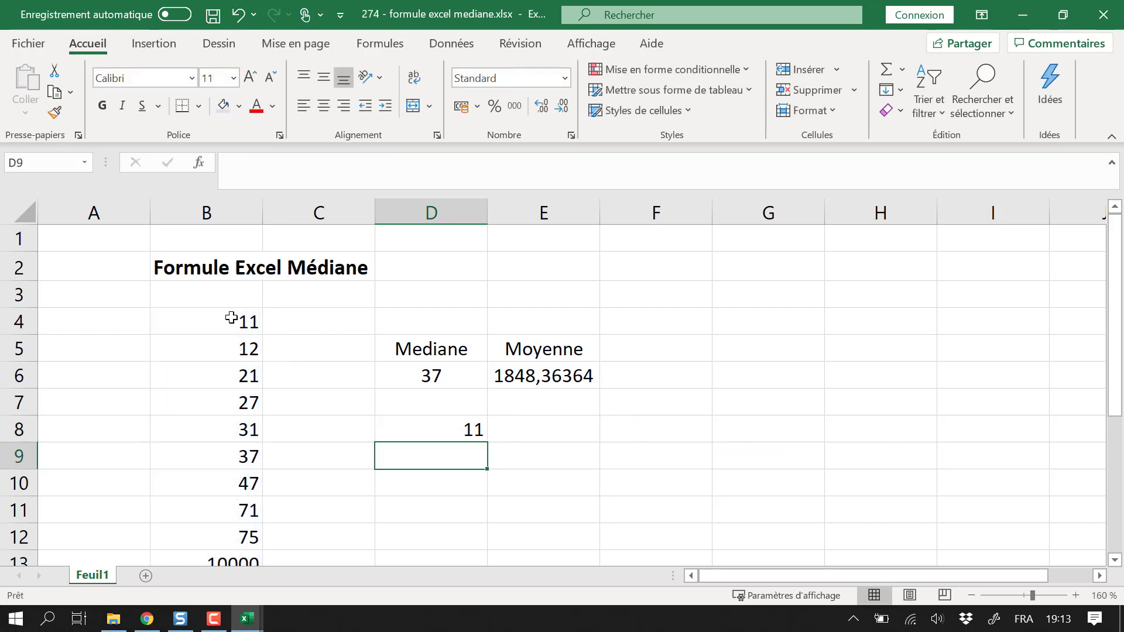
Make the data range in the D8 quartile formula absolute, as $B$4:$B$14
click(481, 427)
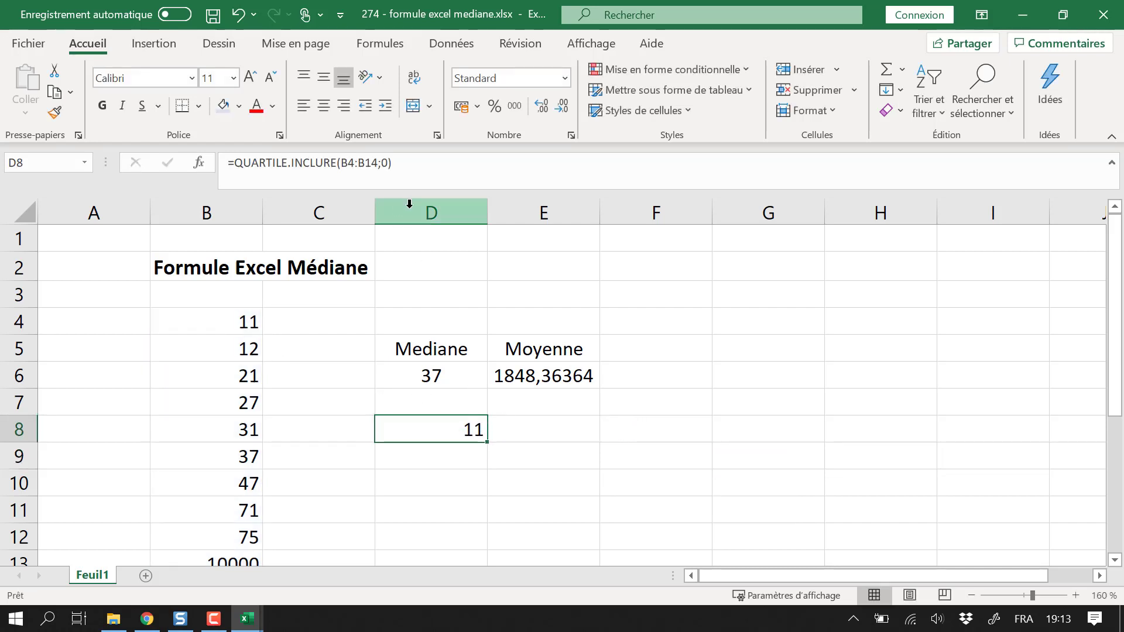
drag(404, 166, 138, 166)
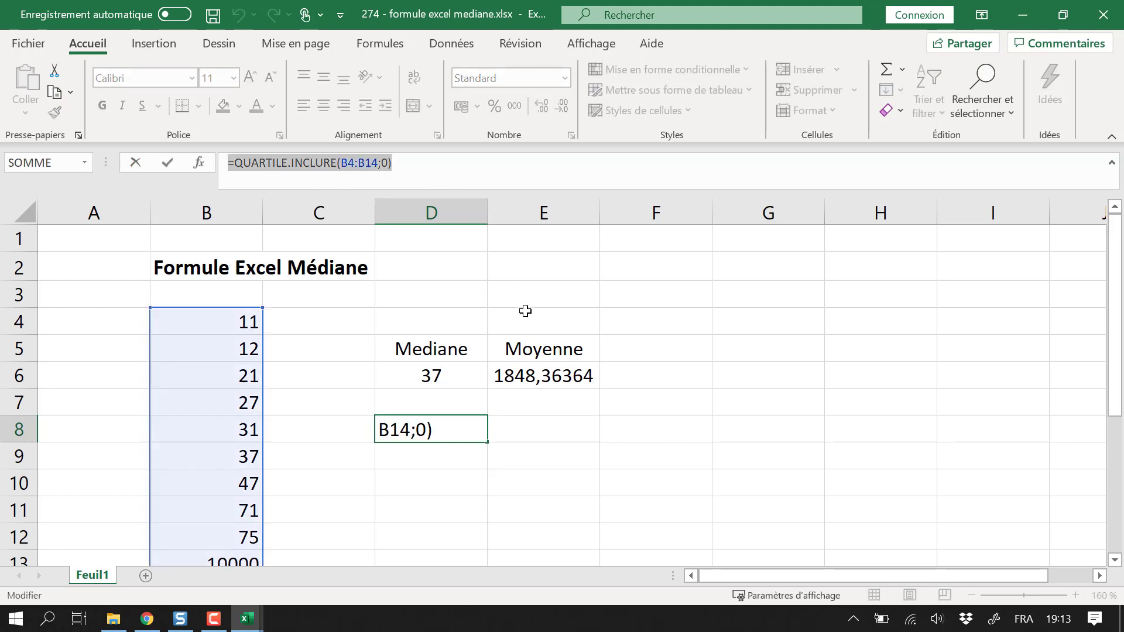
click(377, 165)
drag(377, 166, 341, 165)
key(F4)
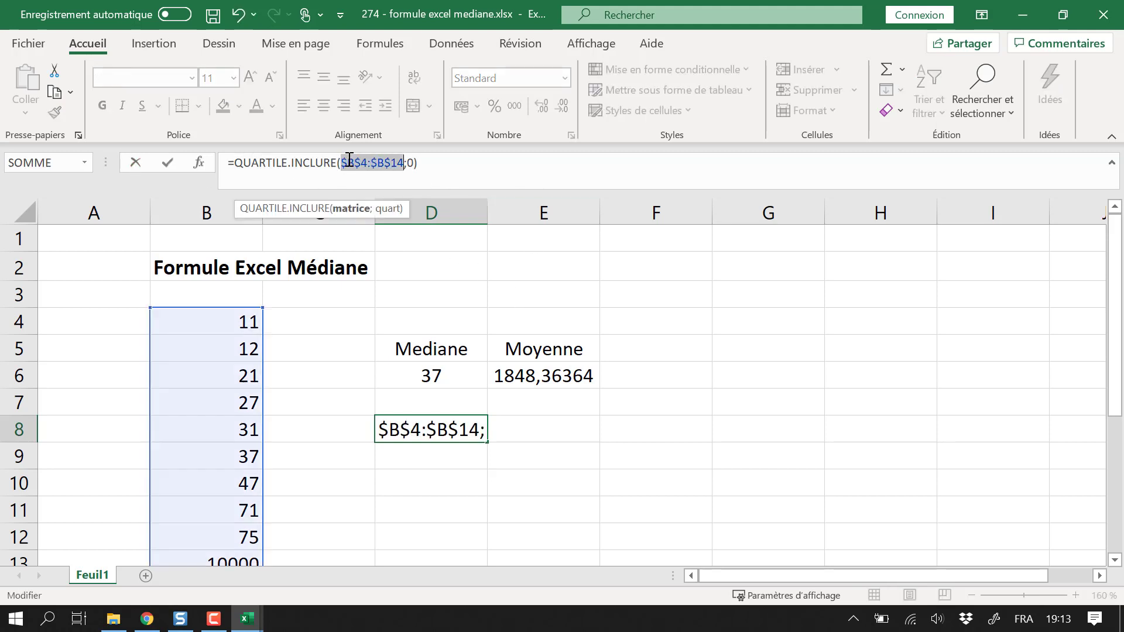
key(Return)
Label the D8 result "minimum" in cell E8
click(581, 429)
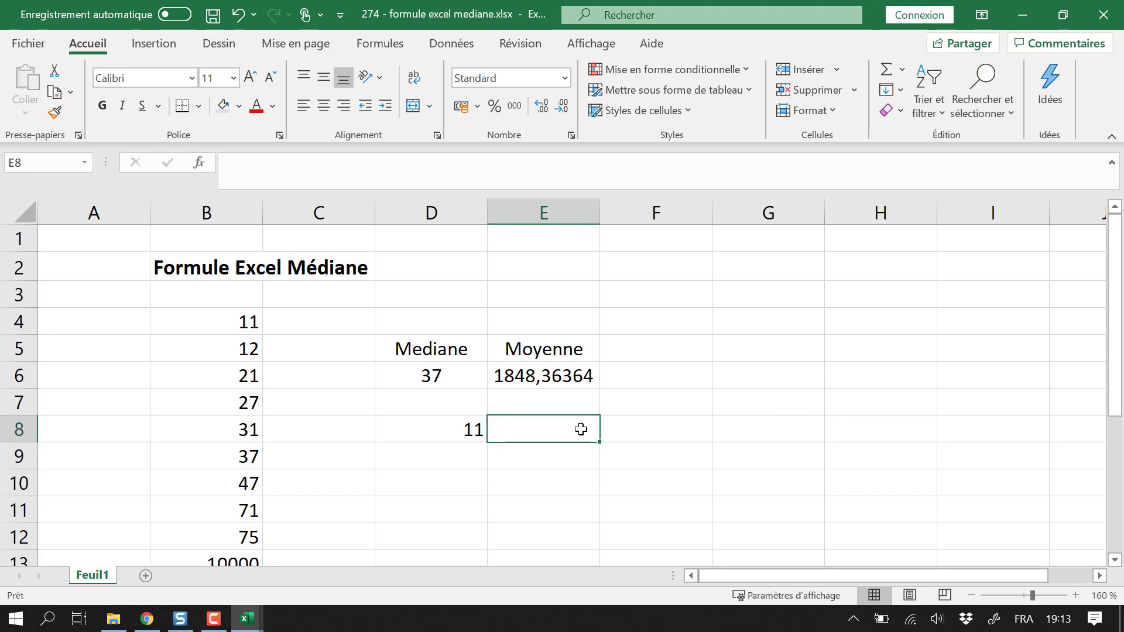
text(minimu)
key(Return)
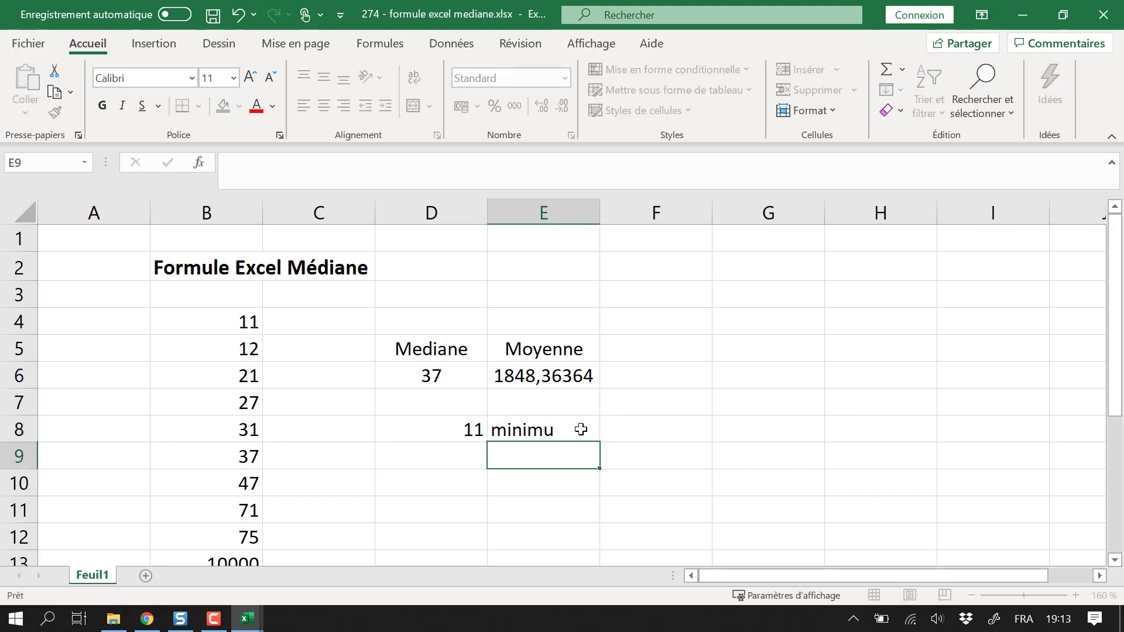
click(581, 429)
double_click(580, 429)
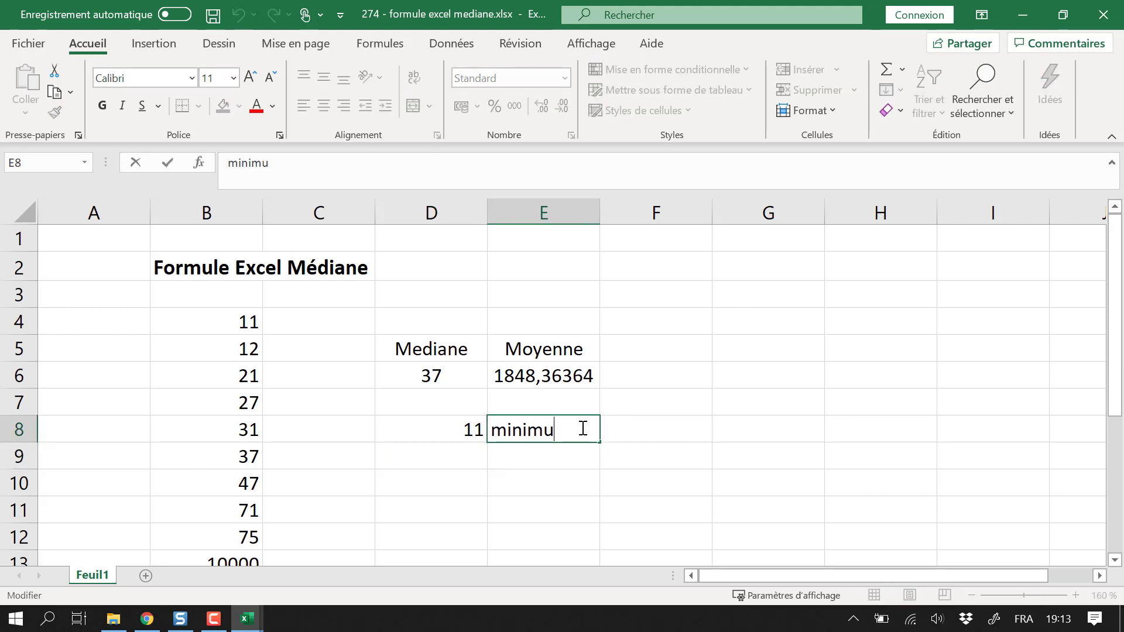
text(m)
key(Return)
Copy the formula and label in D8:E8 down through row 12, and set the quartile argument in D9 to 1
drag(443, 423, 575, 547)
click(535, 459)
click(463, 459)
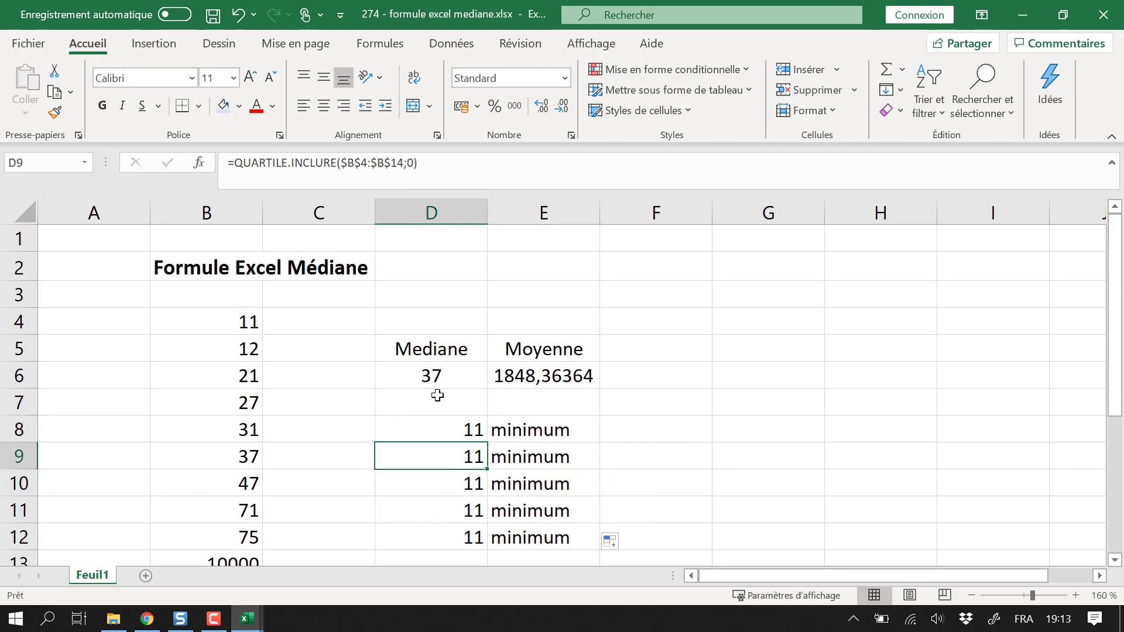
double_click(412, 162)
text(1)
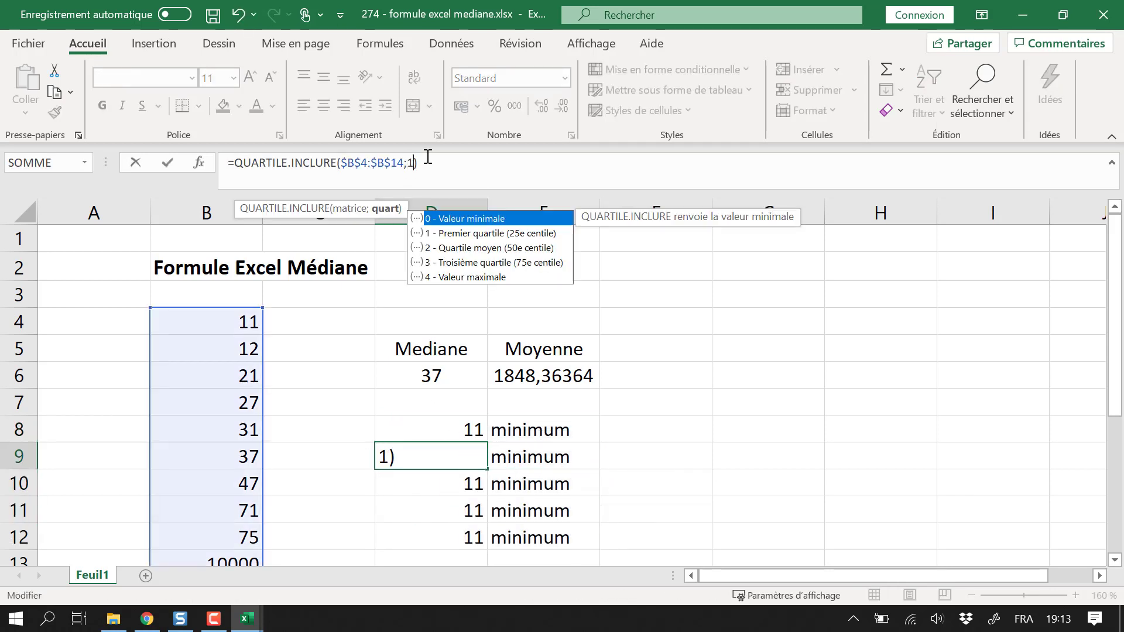
key(Return)
Replace the label in E9 with "1e quartile"
key(Up)
key(Right)
text(1)
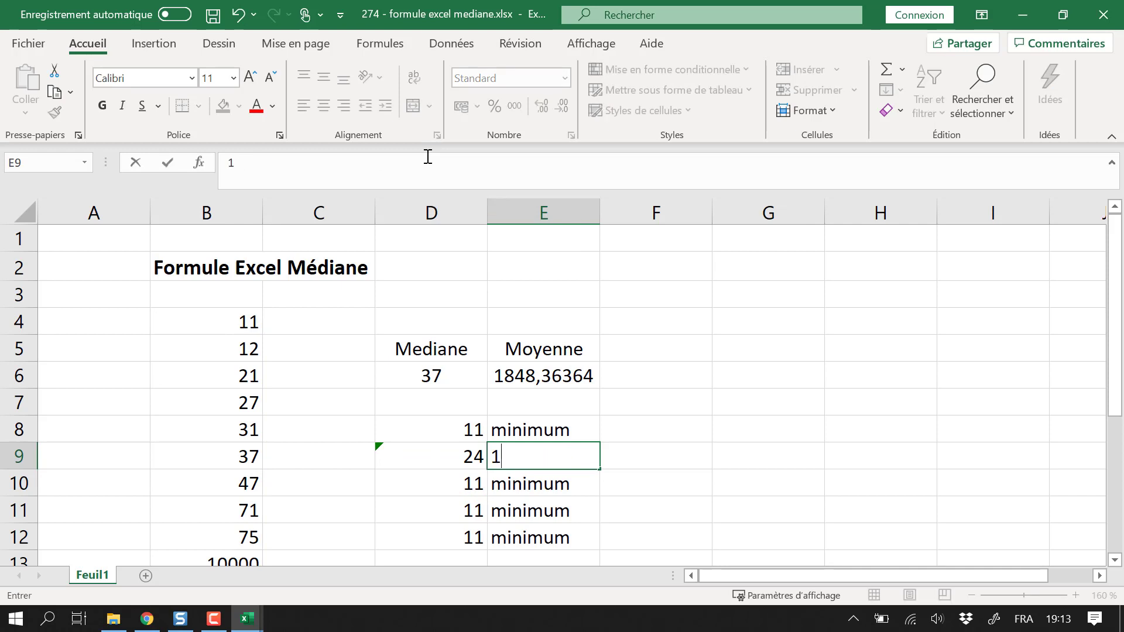
text(e quartile)
key(Return)
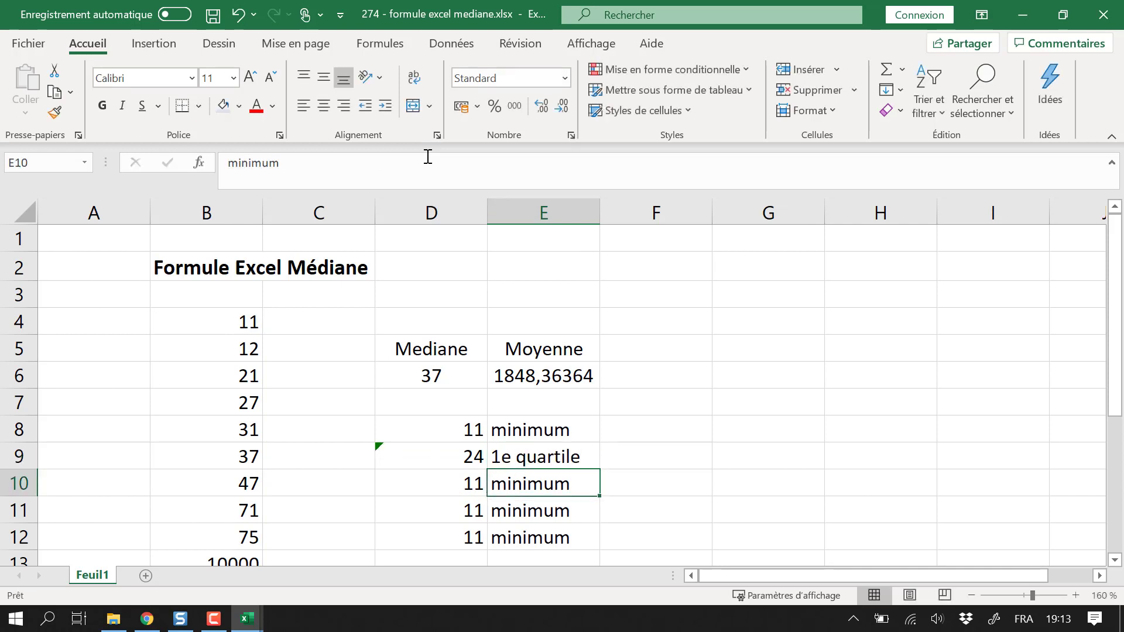
Set the quartile argument in D10 to 2, and review that formula against the median in D6
key(Left)
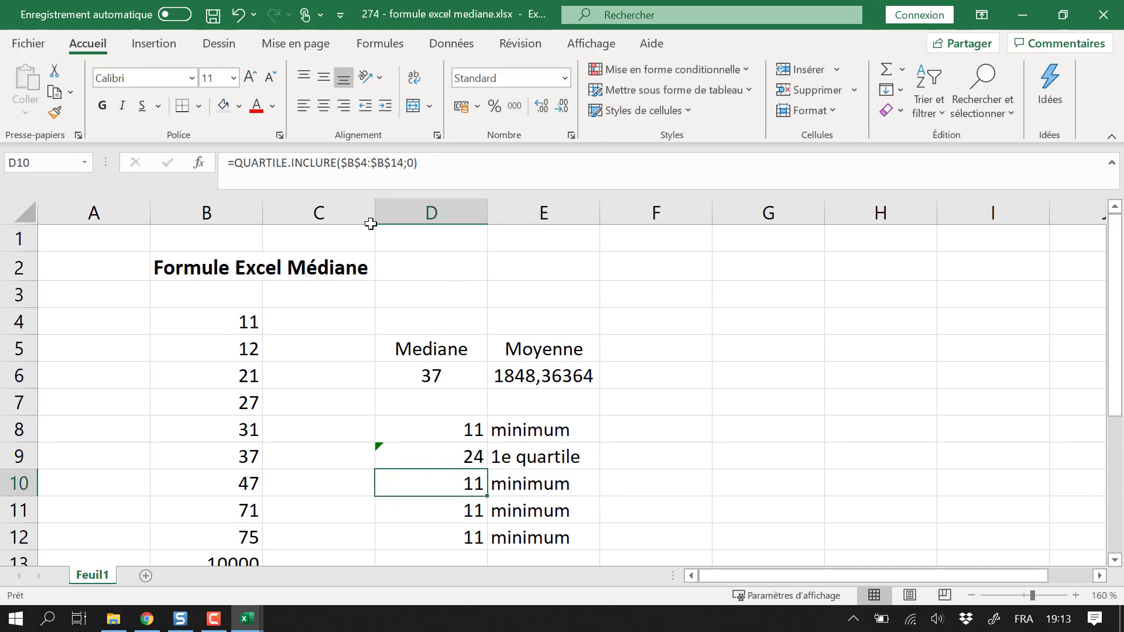
double_click(411, 162)
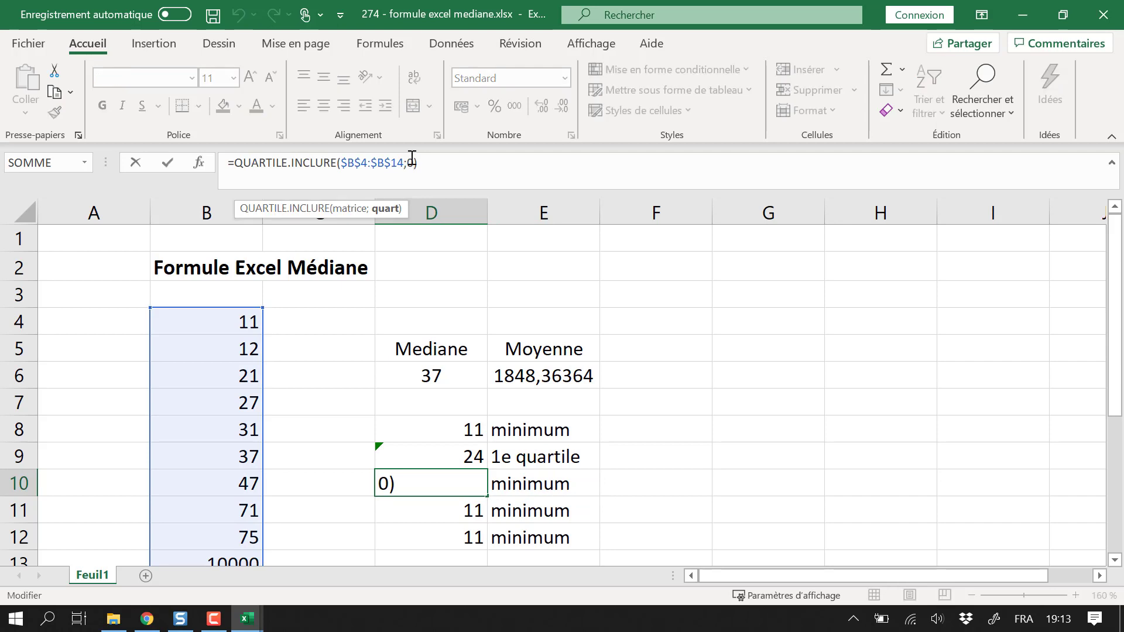
text(2)
key(Return)
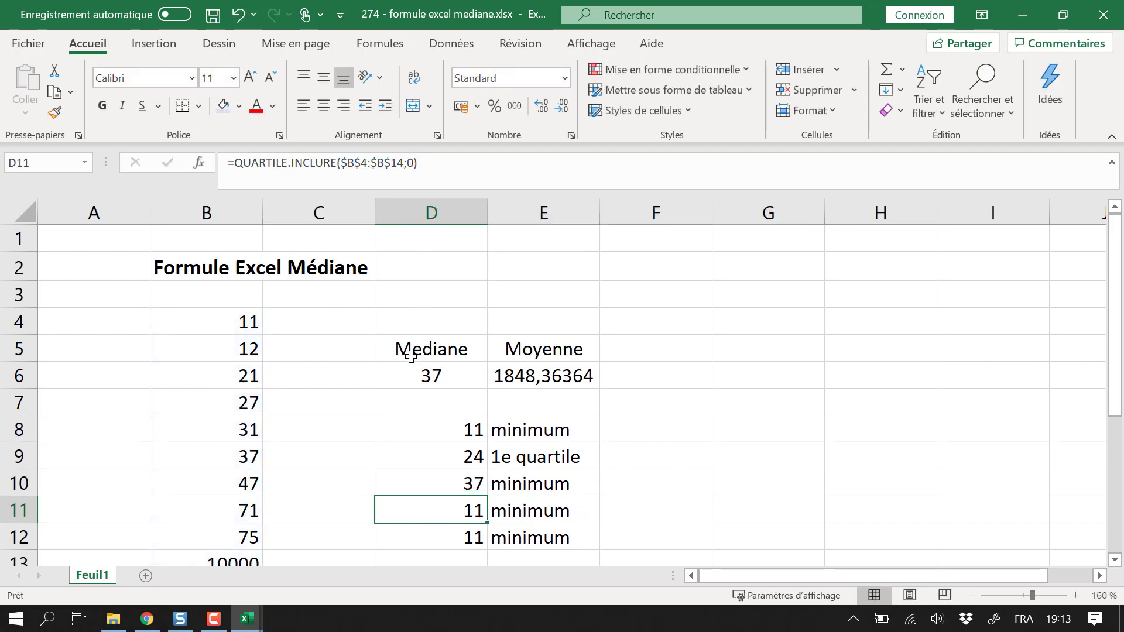
click(504, 485)
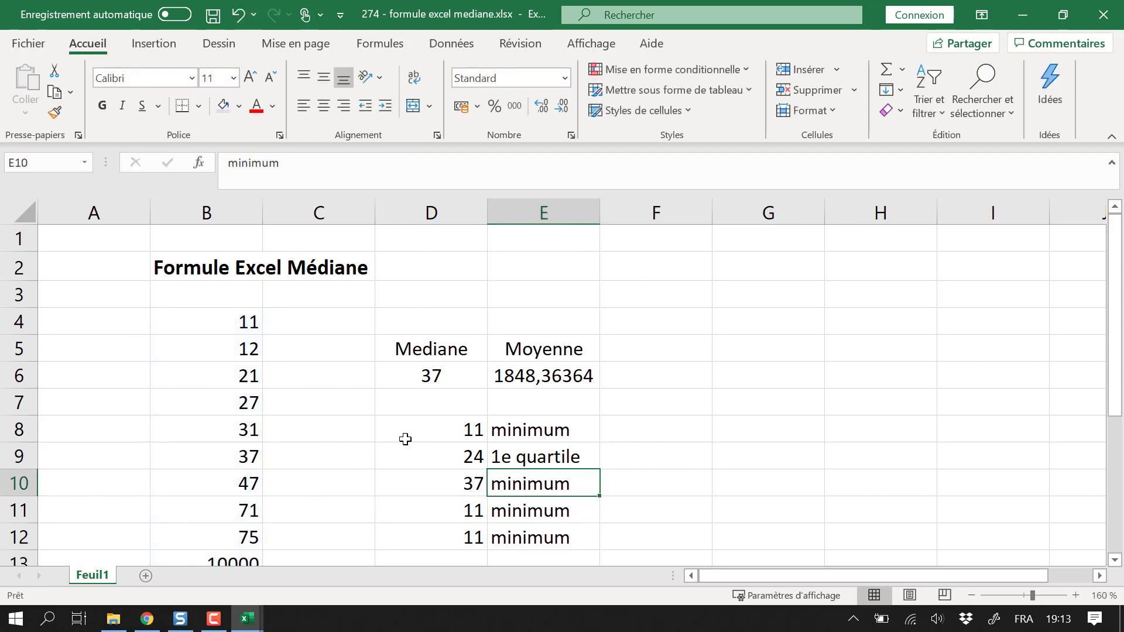
click(462, 491)
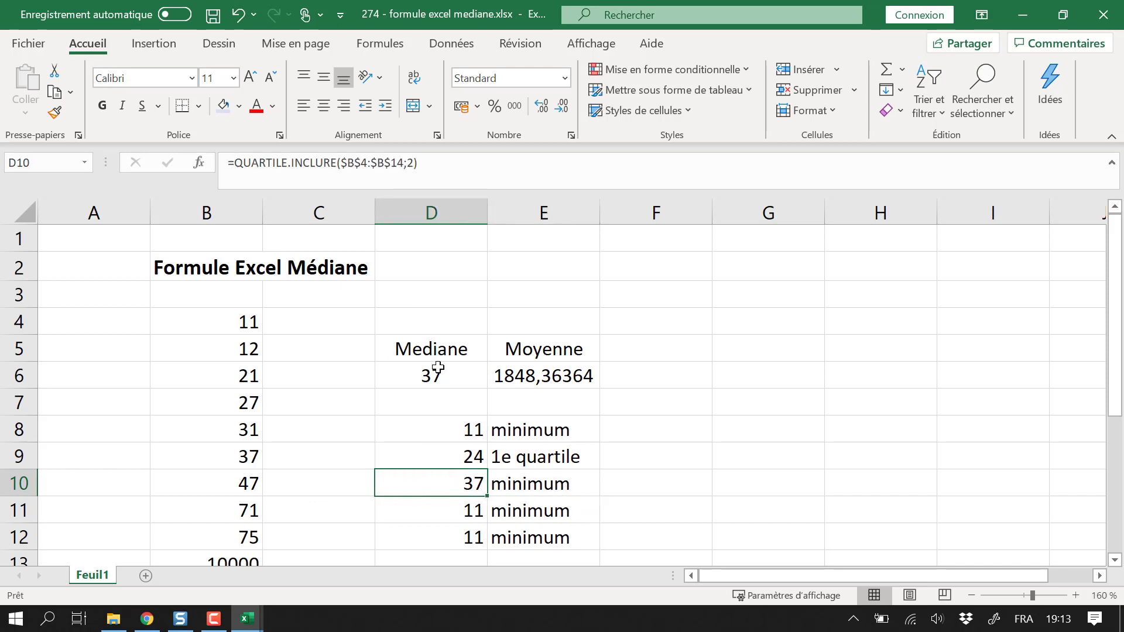
click(325, 171)
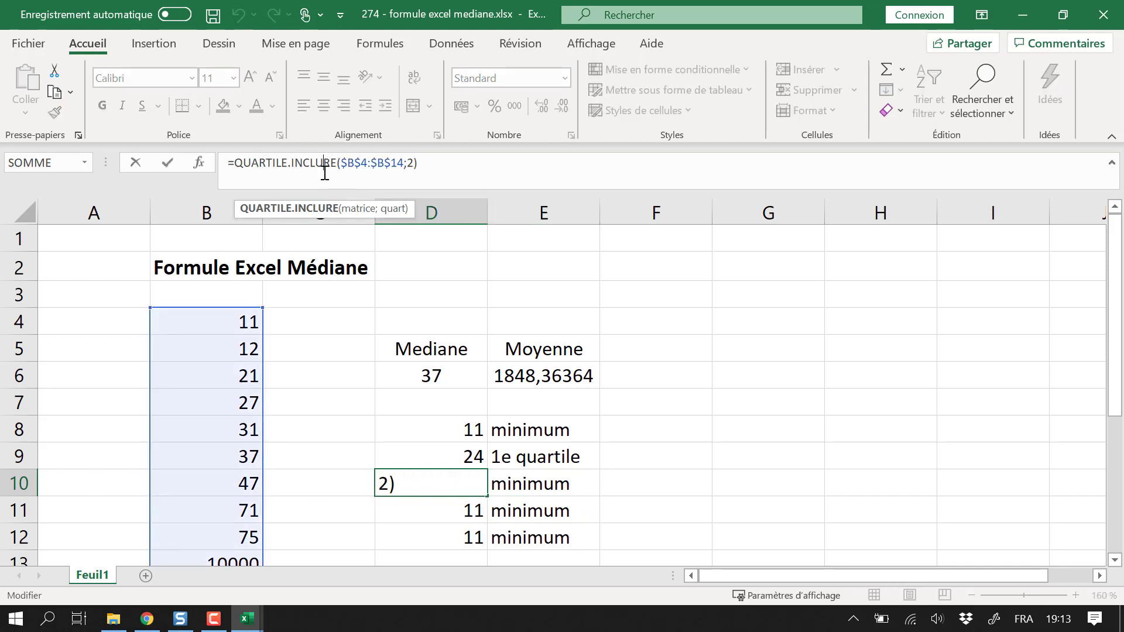
click(415, 165)
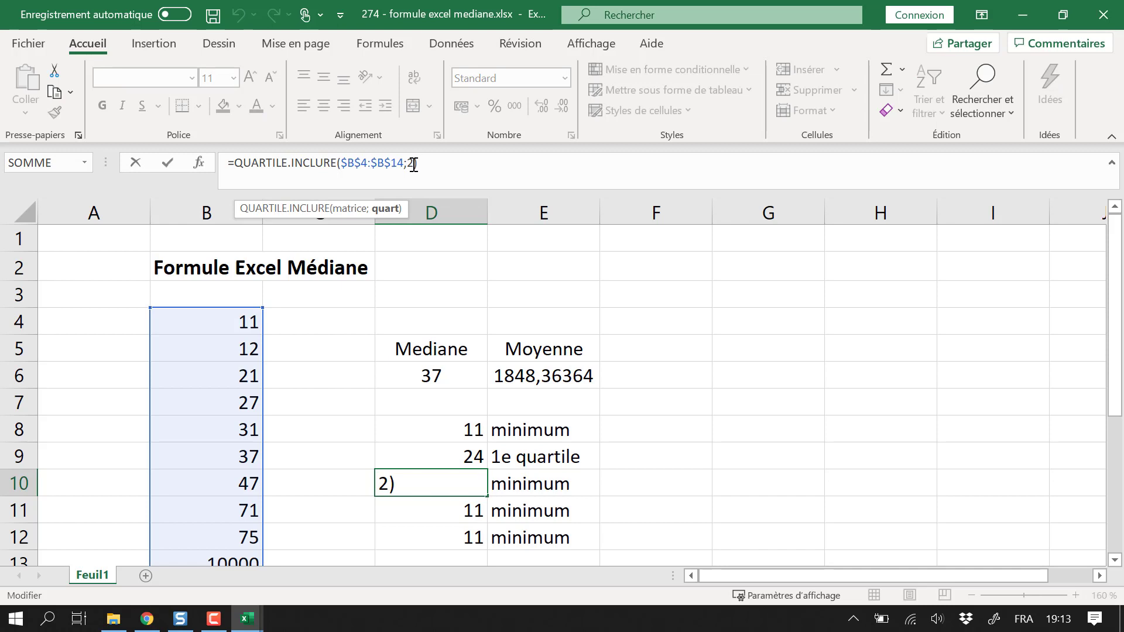
key(Return)
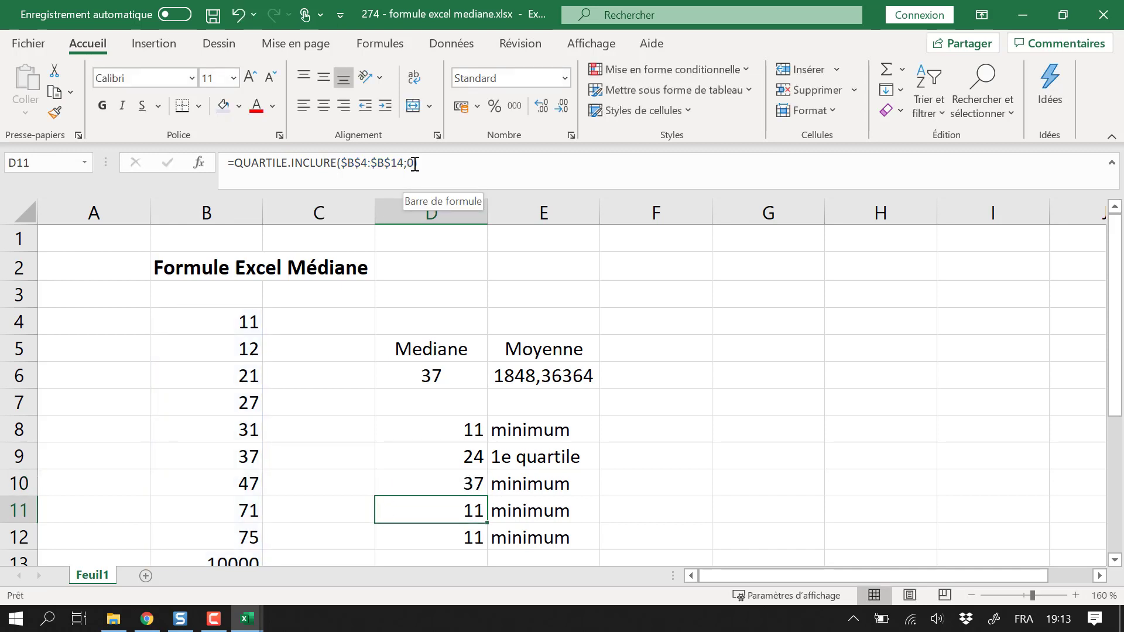
Set the quartile argument of the formula in D11 to 3
click(414, 164)
key(BackSpace)
text(3)
key(Return)
Replace the label in E11 with "3e quartiel"
key(Up)
key(Right)
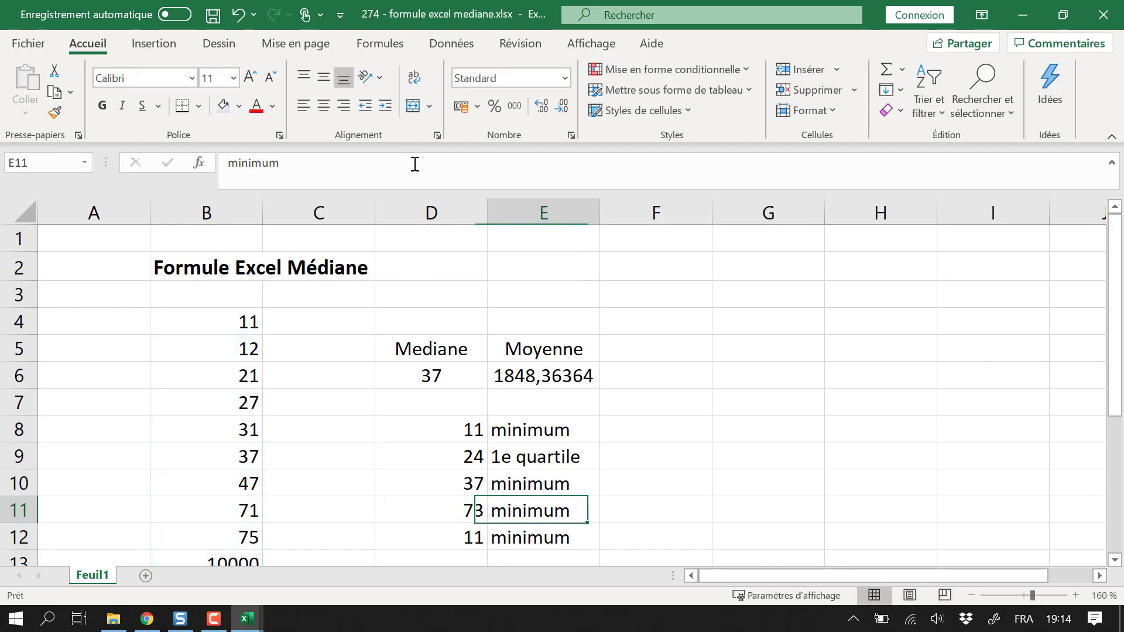
text(3e quarile)
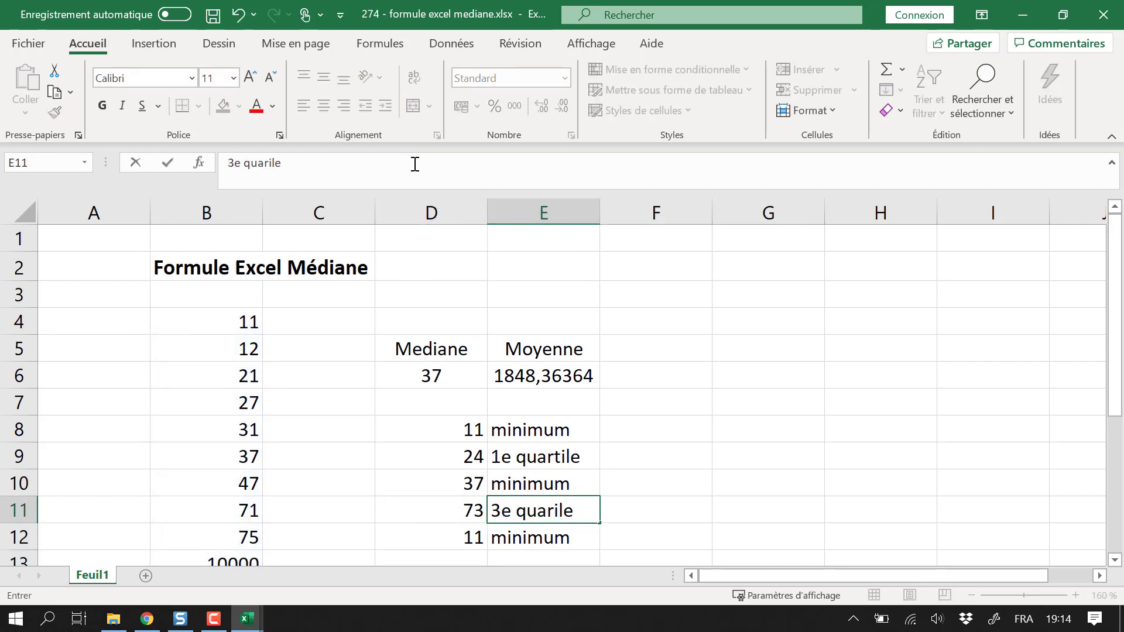
key(BackSpace)
key(BackSpace)
key(BackSpace)
text(tiel)
key(Return)
Set the quartile argument of the formula in D12 to 4
key(Left)
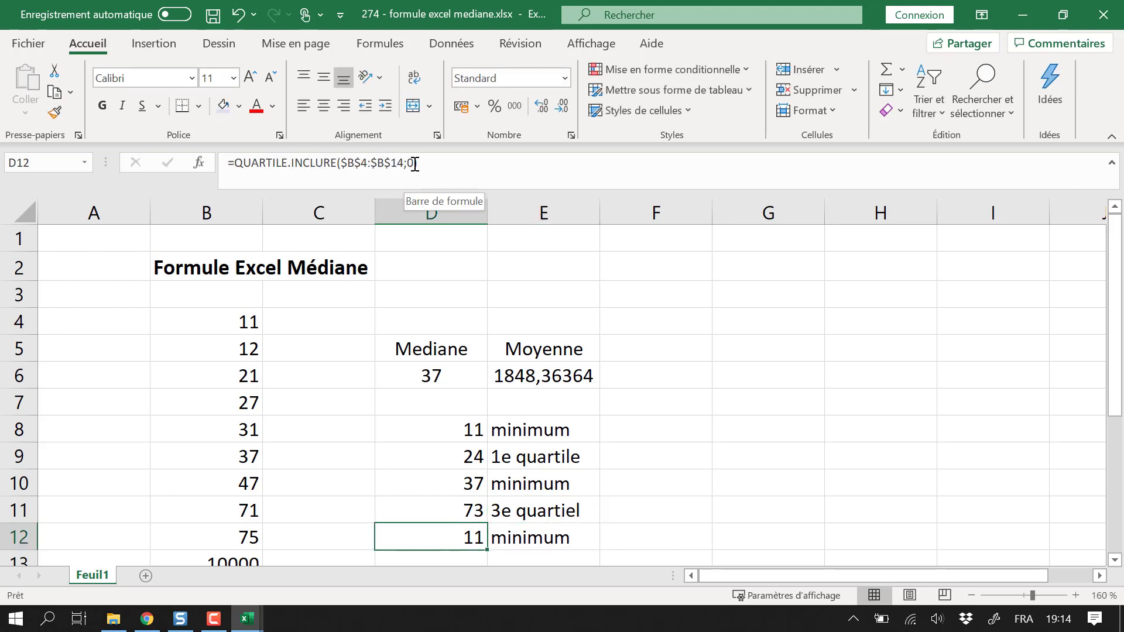
click(415, 165)
key(BackSpace)
text(4)
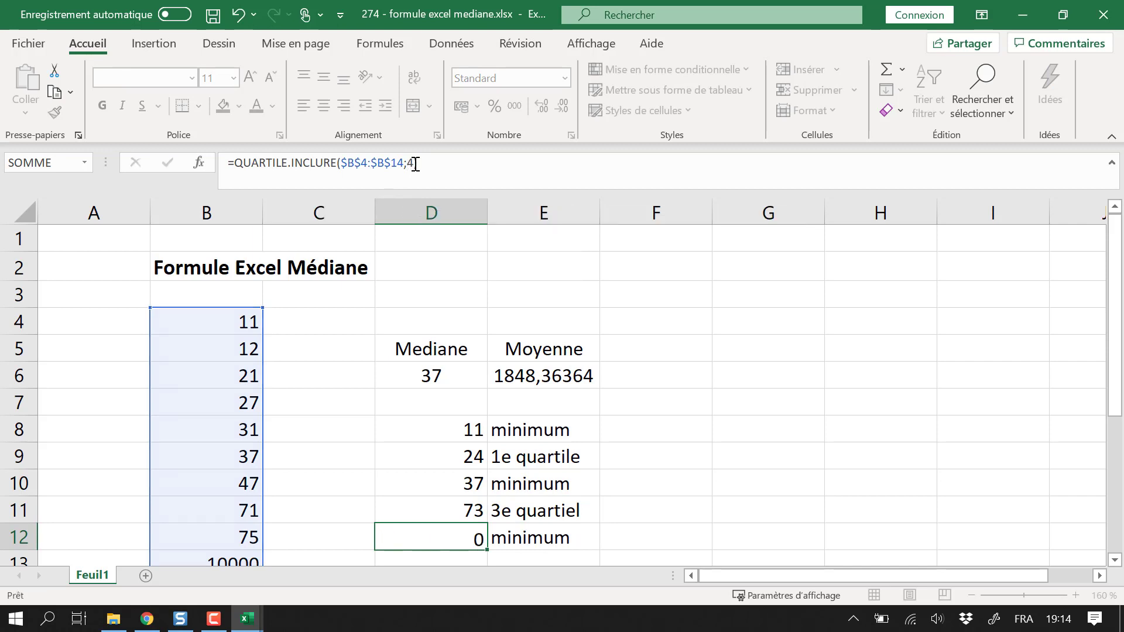
key(Return)
Replace the label in E12 with "max"
key(Up)
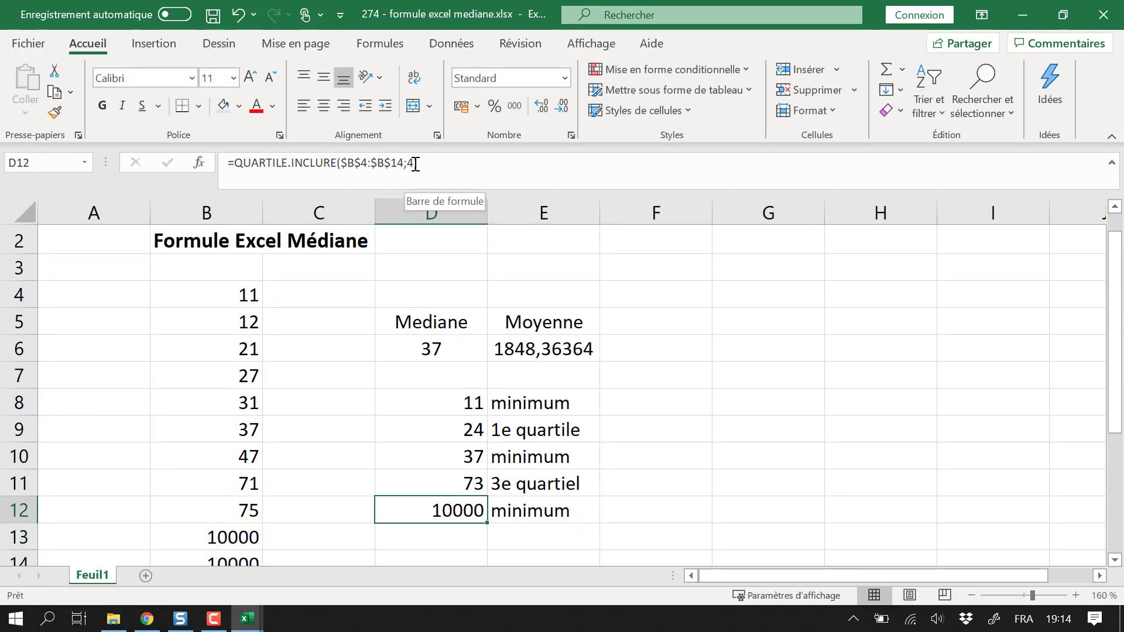
click(530, 516)
text(max)
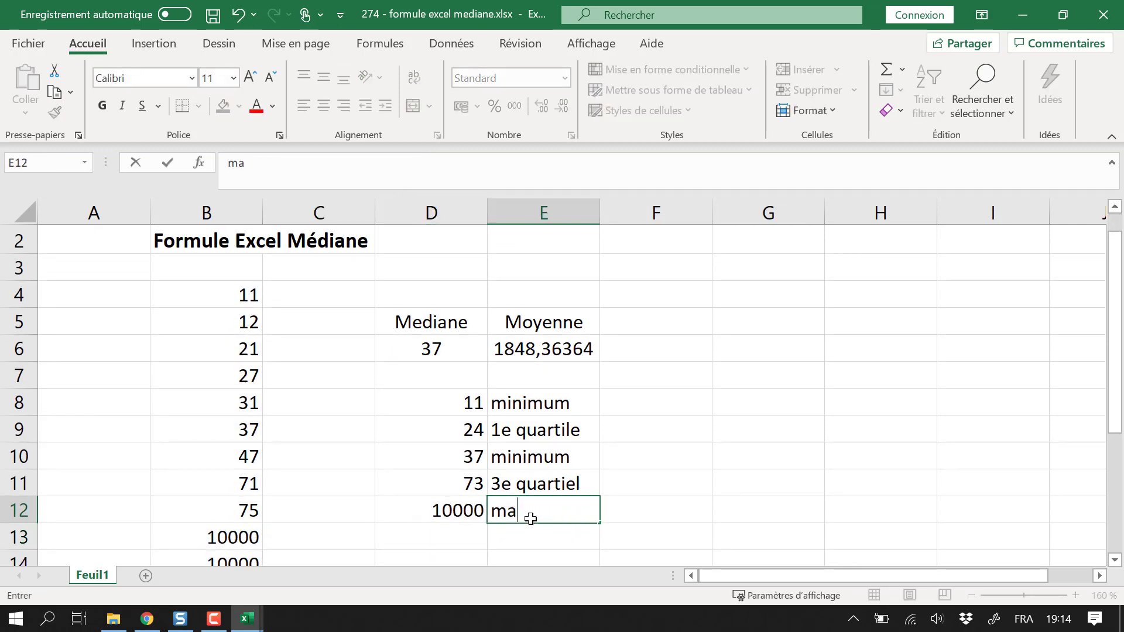
Correct the spelling of the label in E11 to "3e quartile"
click(563, 491)
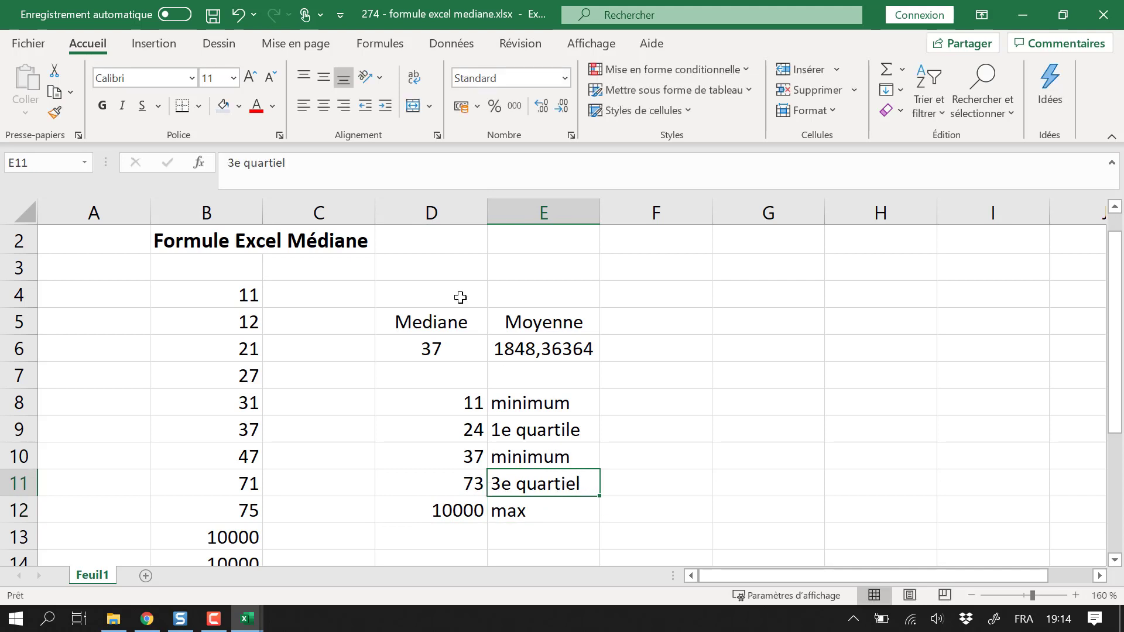
click(330, 165)
key(BackSpace)
key(BackSpace)
text(le)
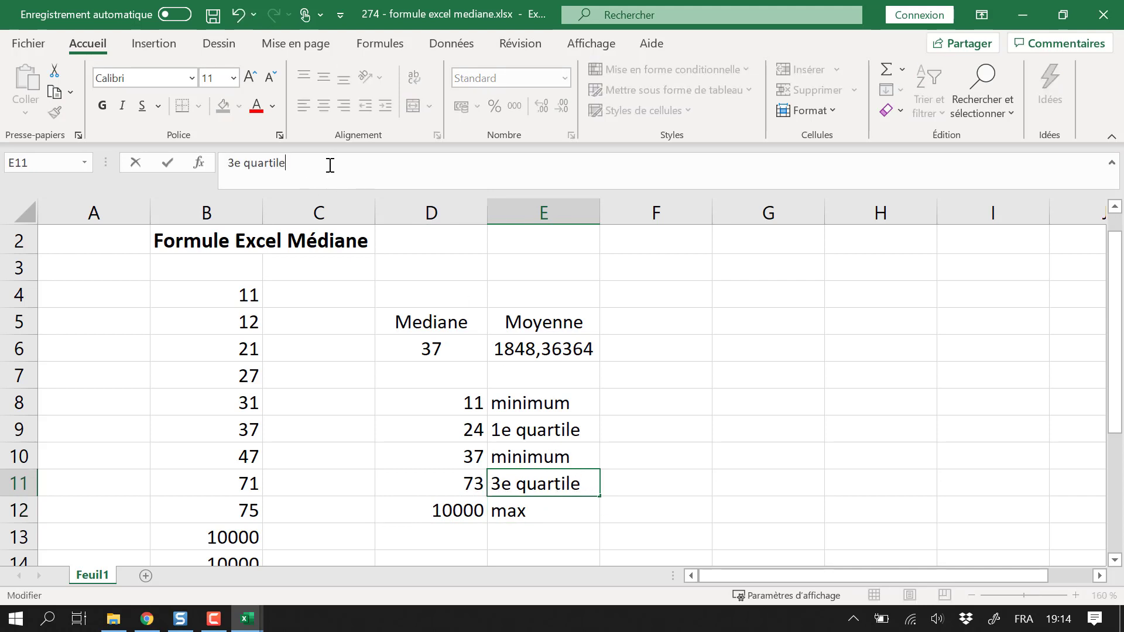
key(Return)
Examine the median formula in D6, the second-quartile formula in D10 with its label, and the average formula in E6
scroll(618, 273, up, 1)
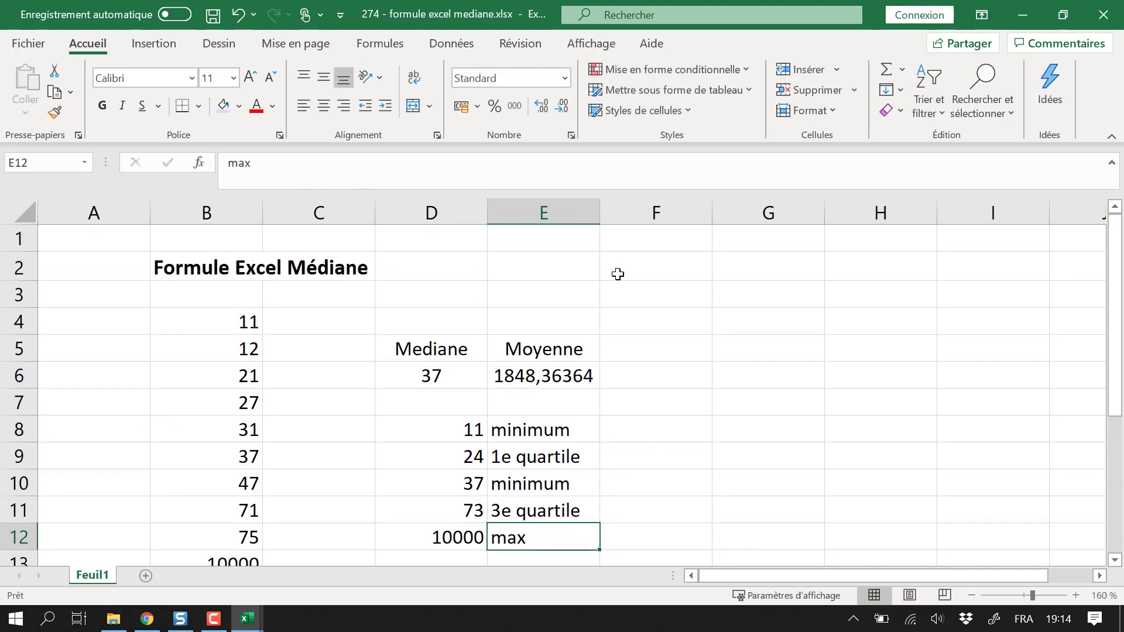
click(443, 380)
click(434, 163)
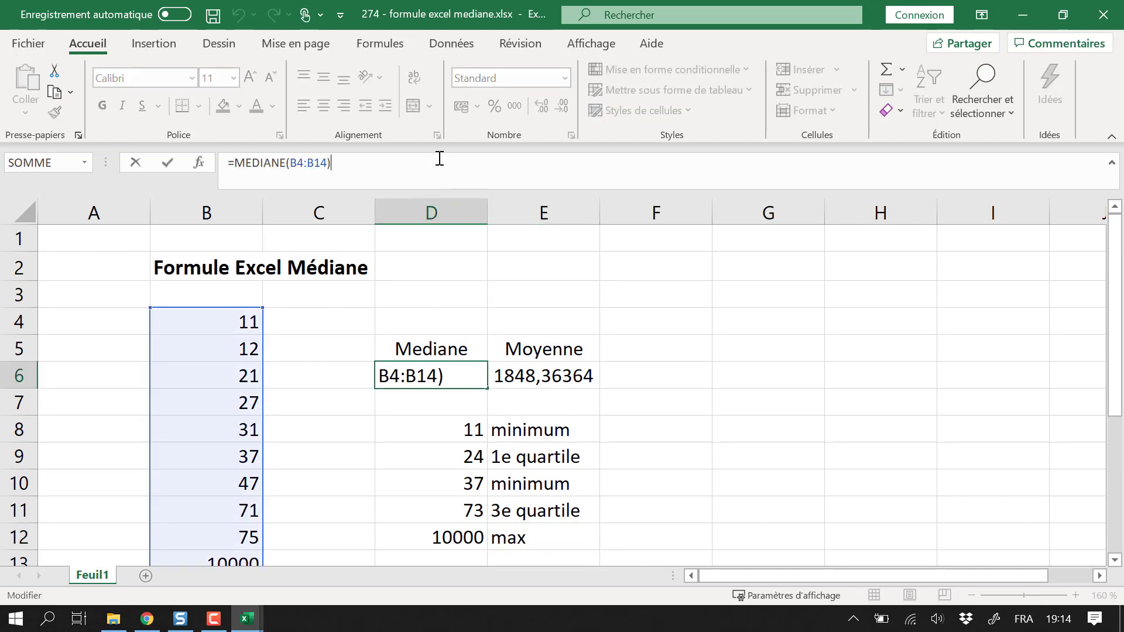
key(Escape)
click(550, 486)
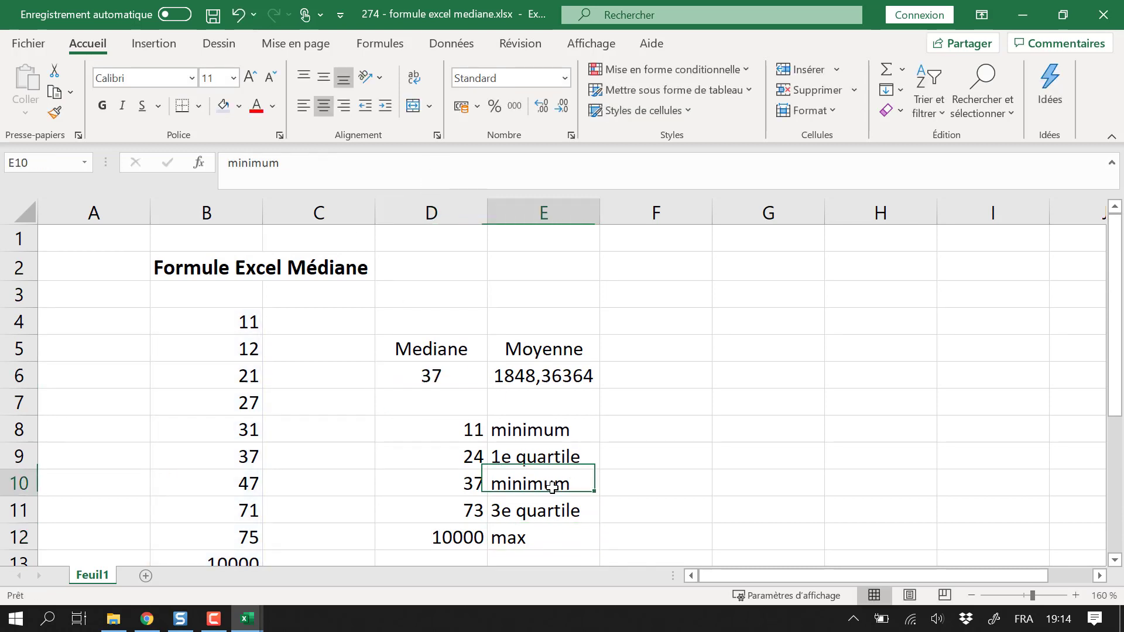
click(466, 495)
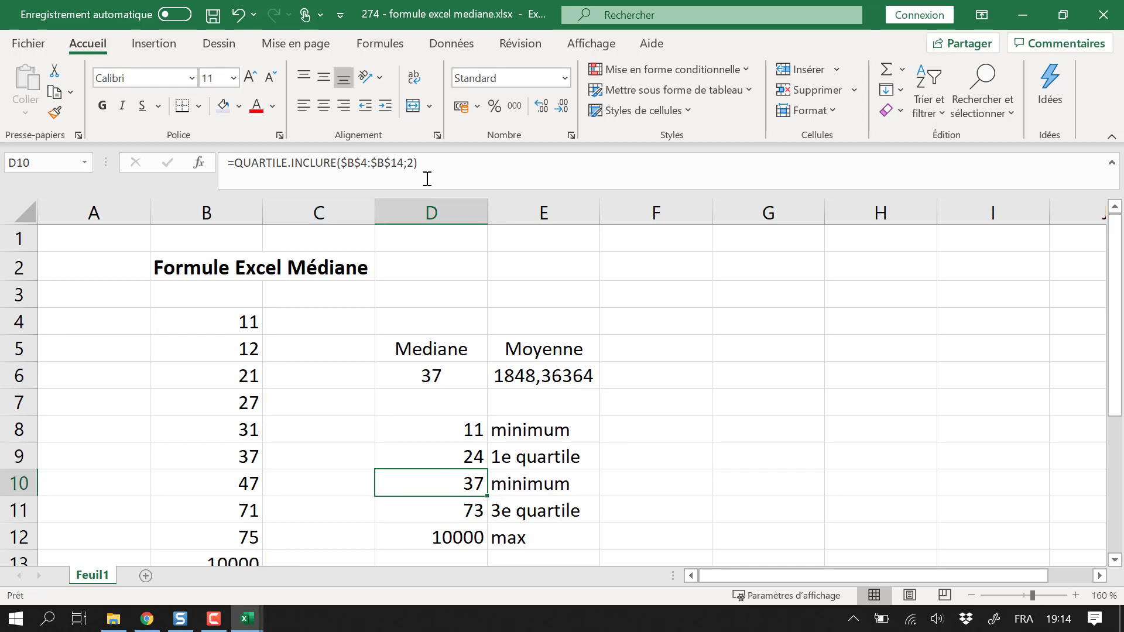
click(470, 179)
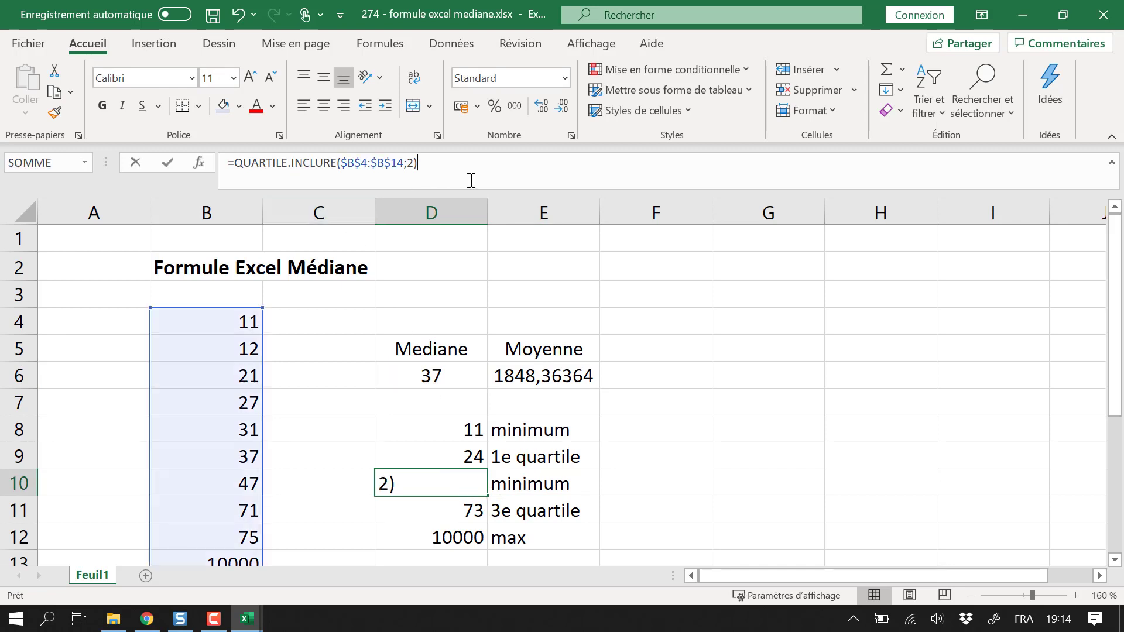
double_click(410, 164)
key(Return)
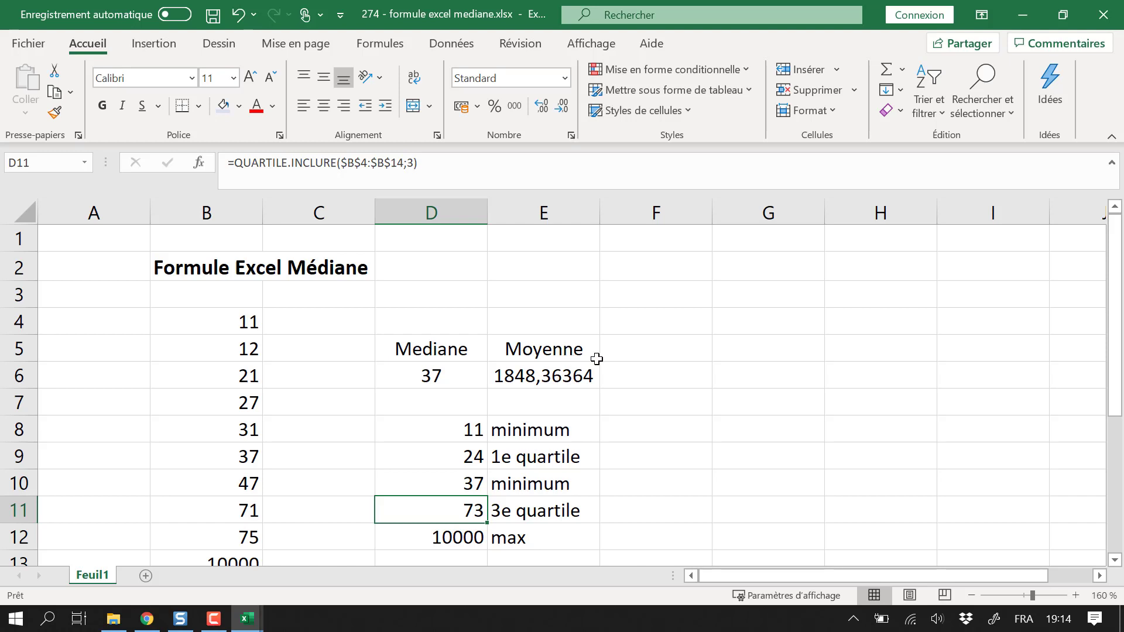
click(580, 373)
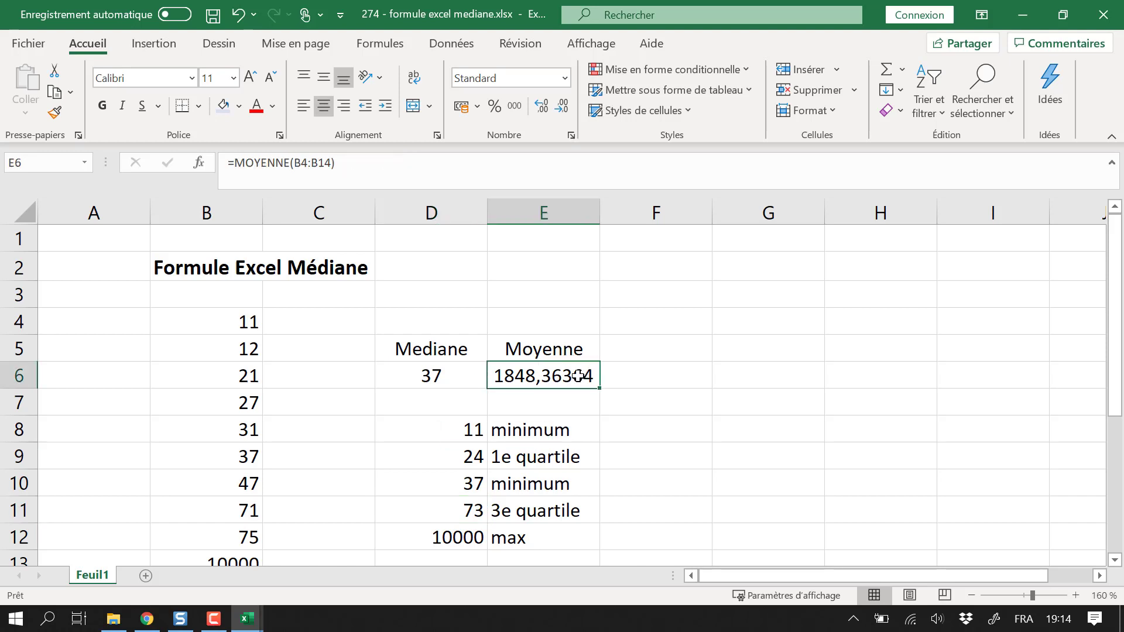